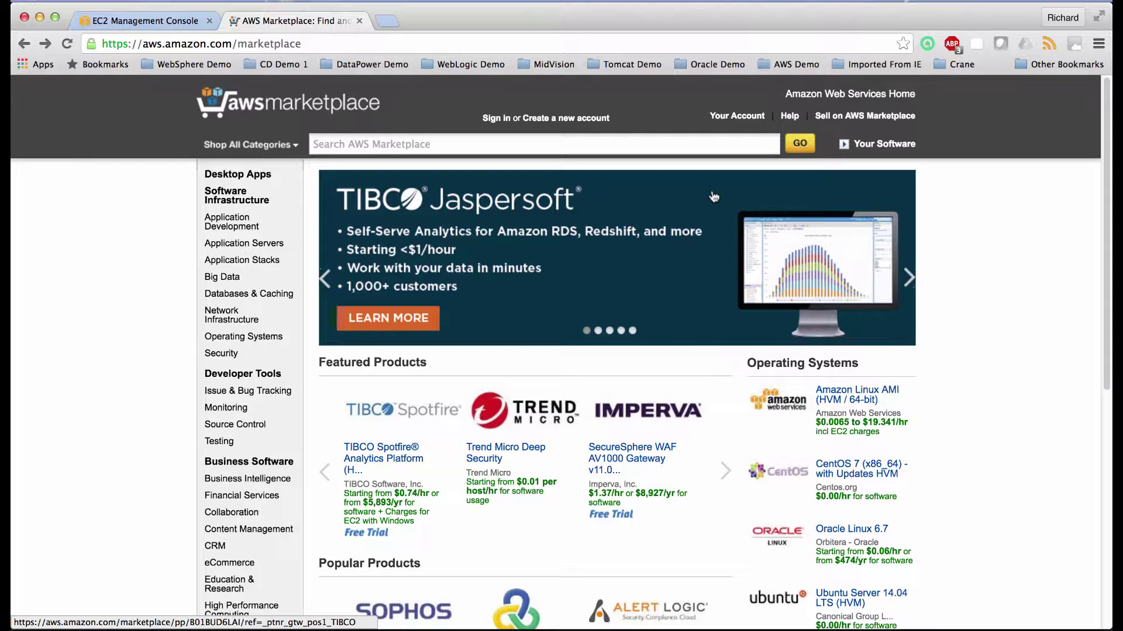
text(MidV)
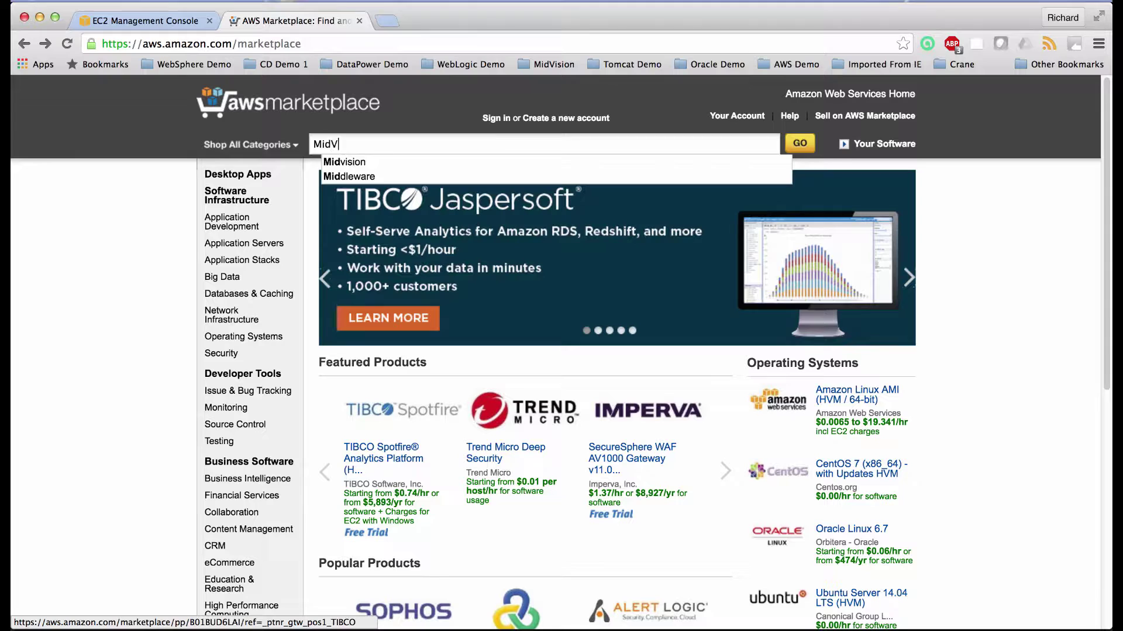
text(ision)
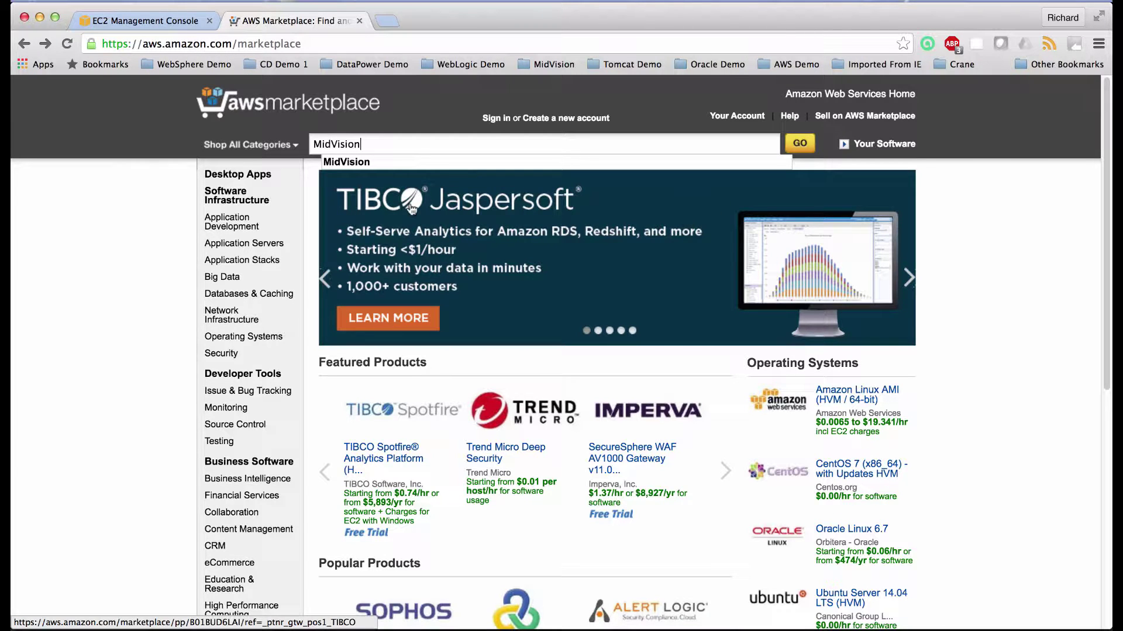
click(351, 162)
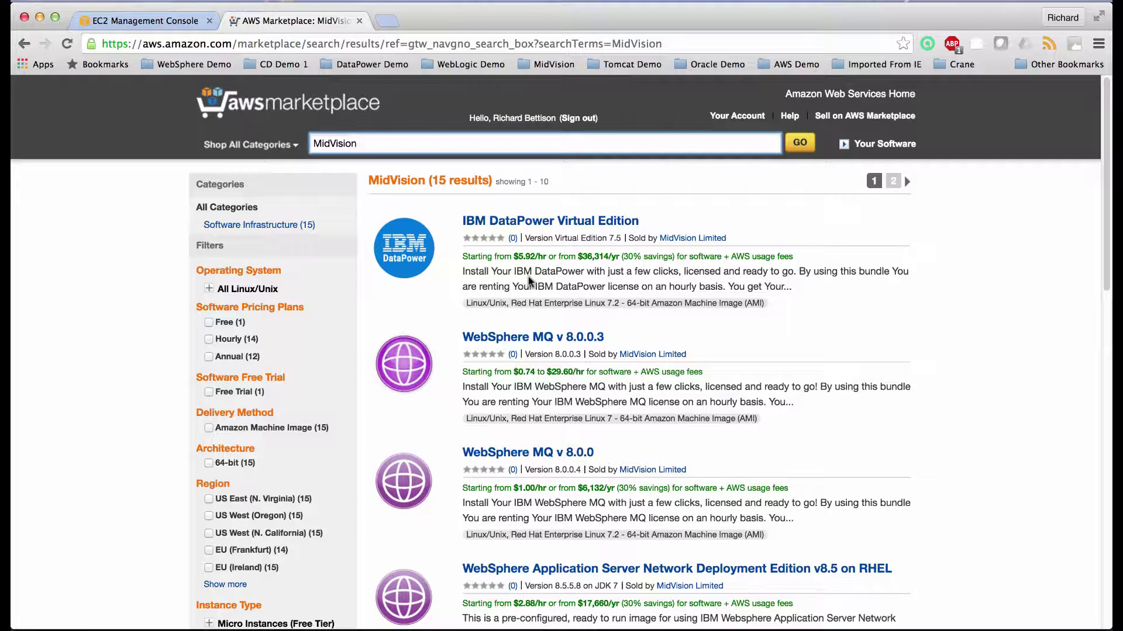
- Open the IBM DataPower Virtual Edition 7.5 product page to review its US East hourly pricing
click(535, 221)
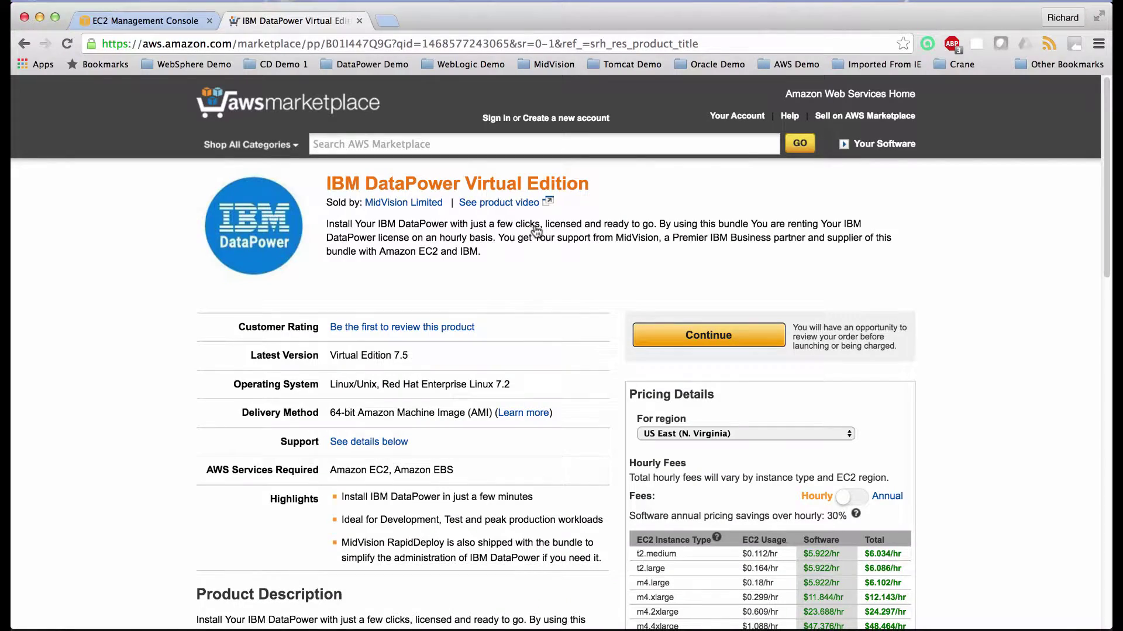
scroll(521, 371, down, 4)
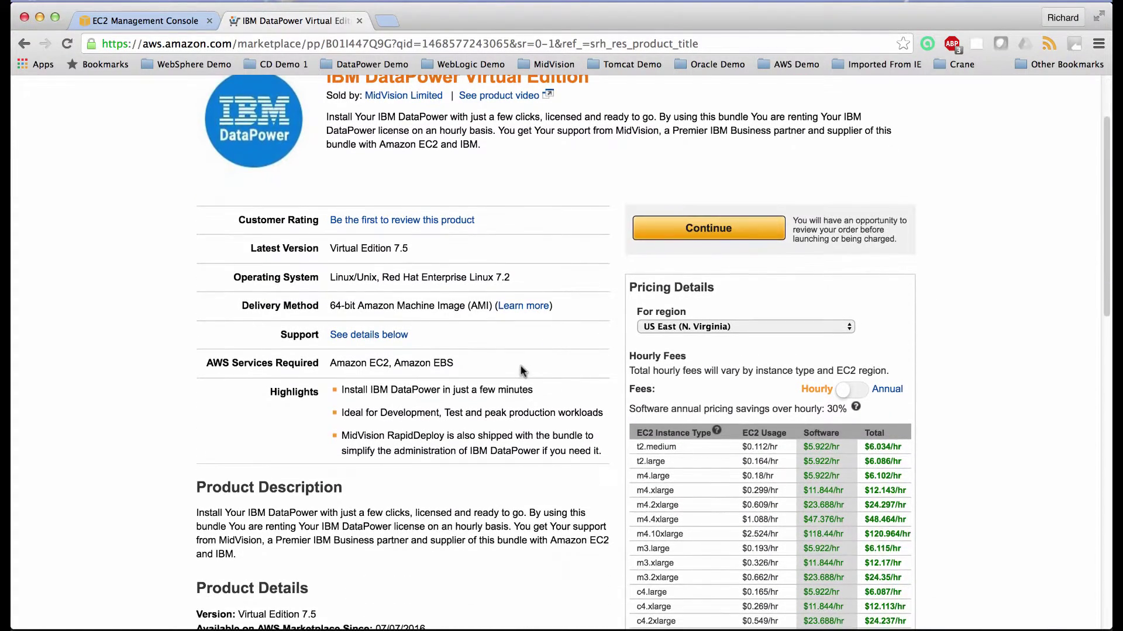
scroll(521, 369, down, 1)
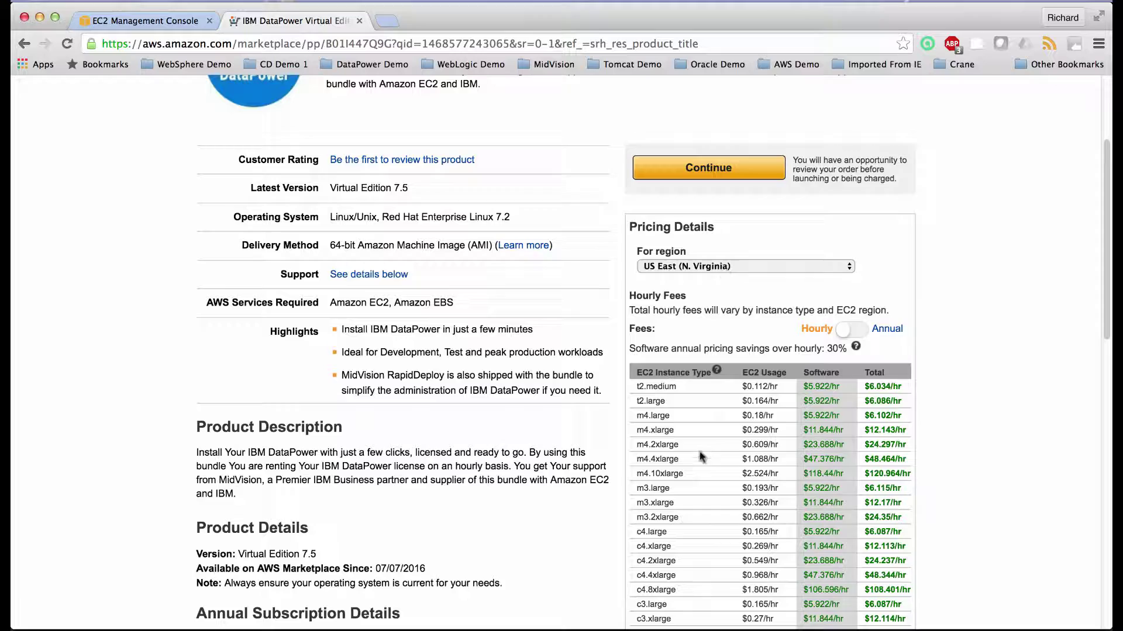
scroll(702, 457, down, 3)
scroll(702, 491, down, 2)
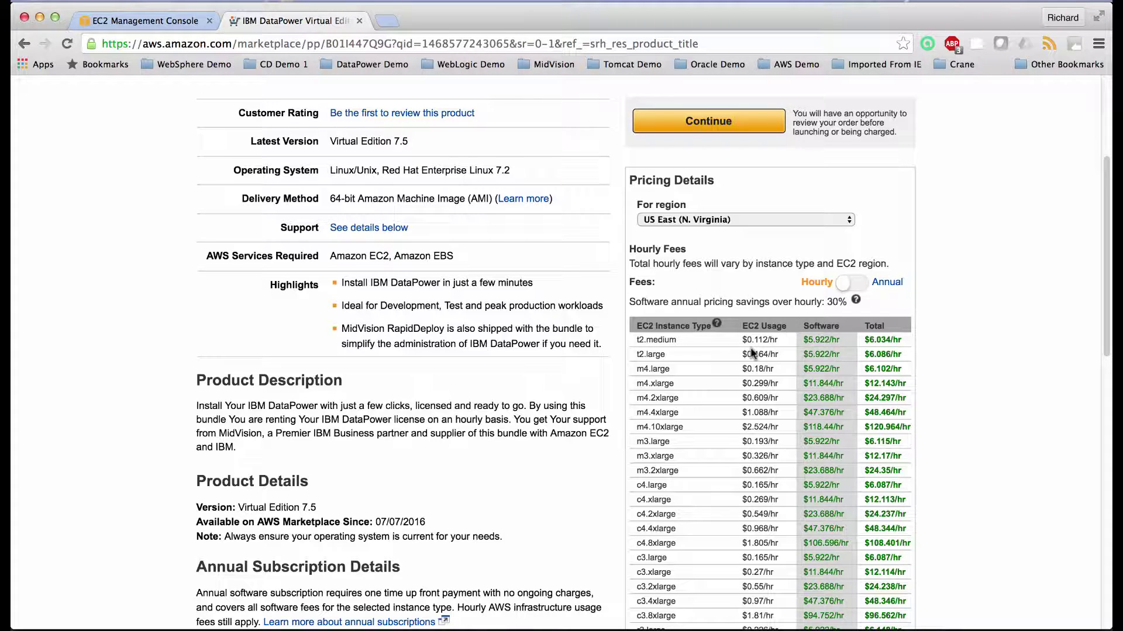
scroll(752, 354, up, 3)
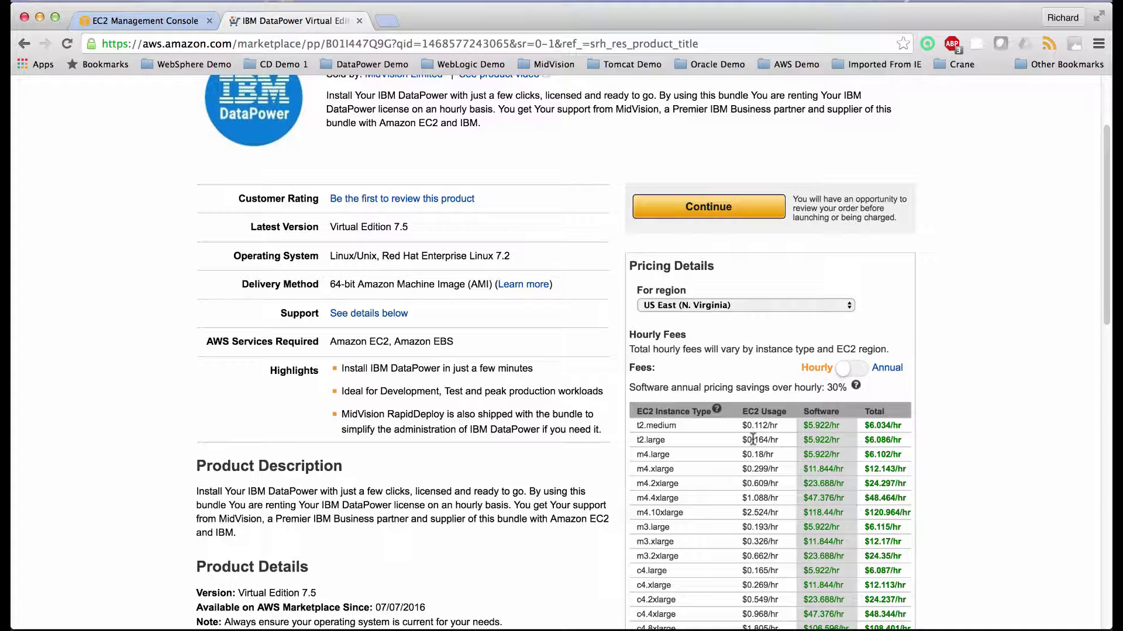
- Continue to the 1-Click Launch page and expand the Version and Region sections
click(691, 209)
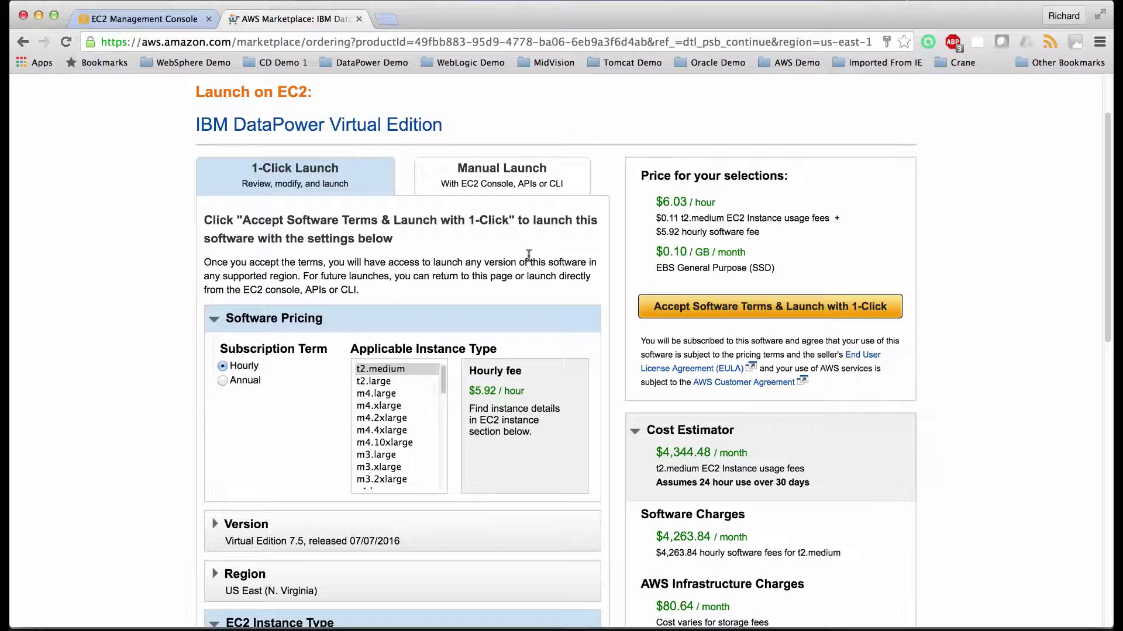
scroll(529, 256, down, 1)
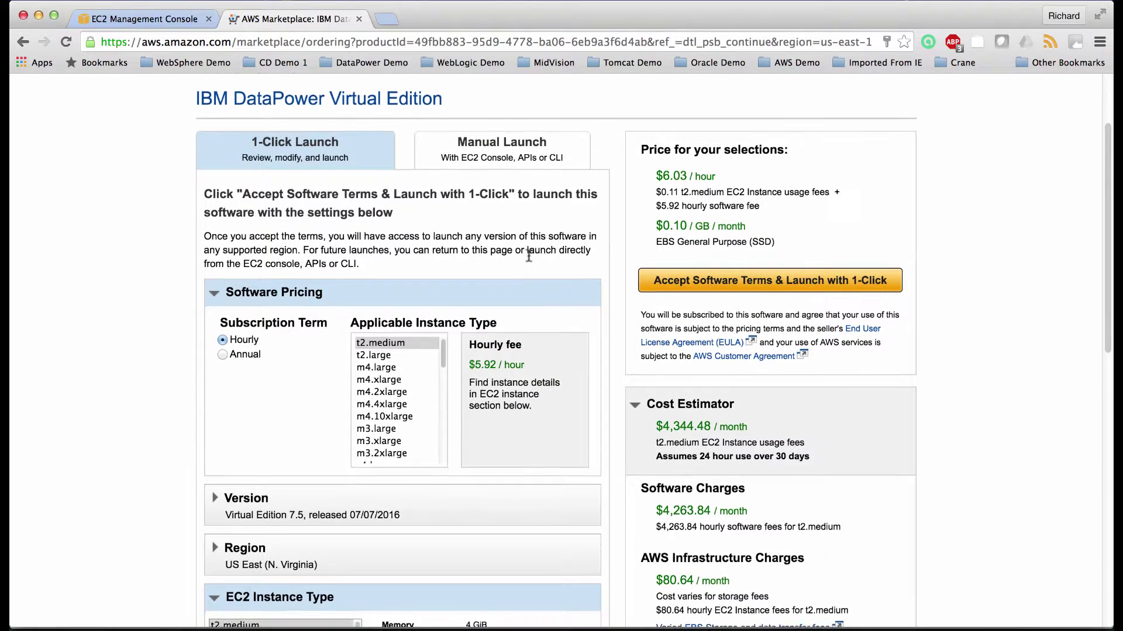
scroll(529, 257, down, 2)
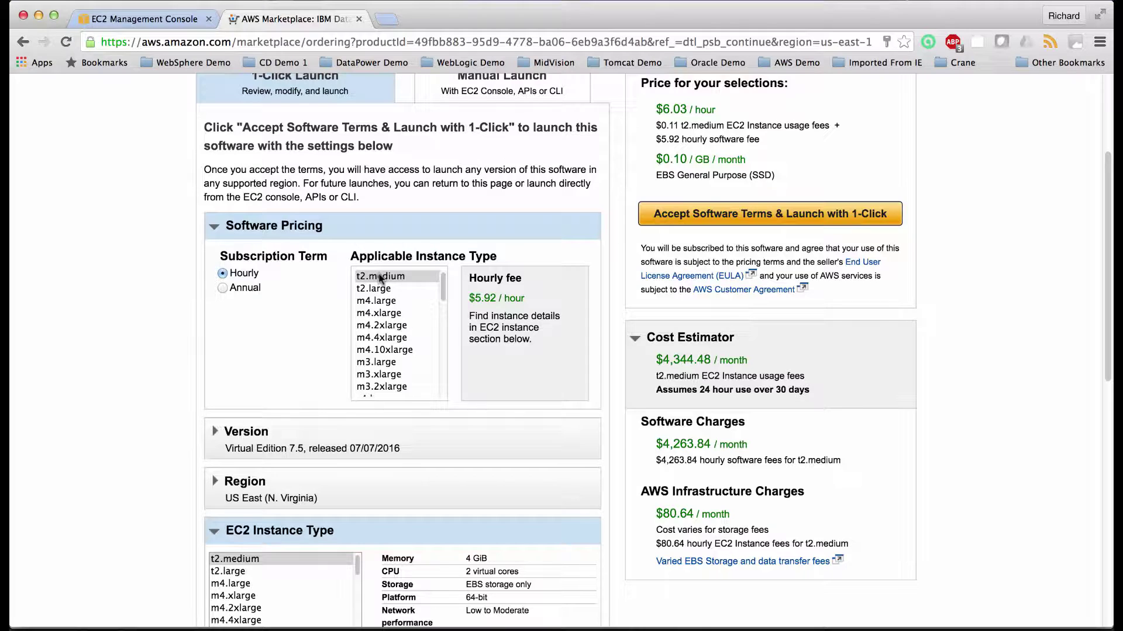
scroll(384, 373, down, 1)
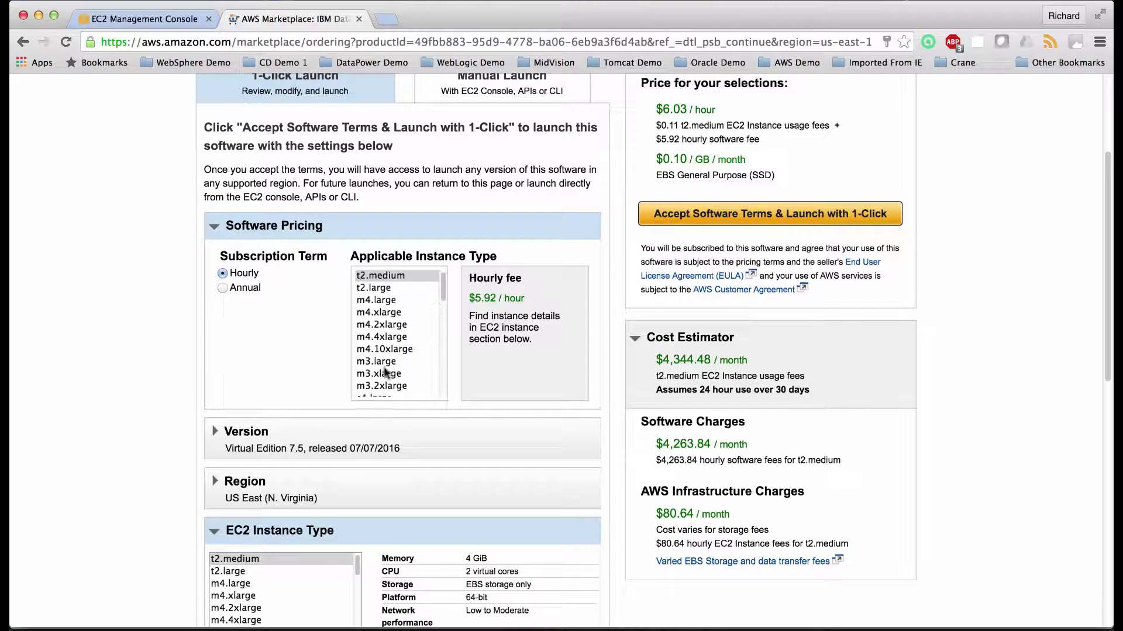
scroll(384, 373, down, 1)
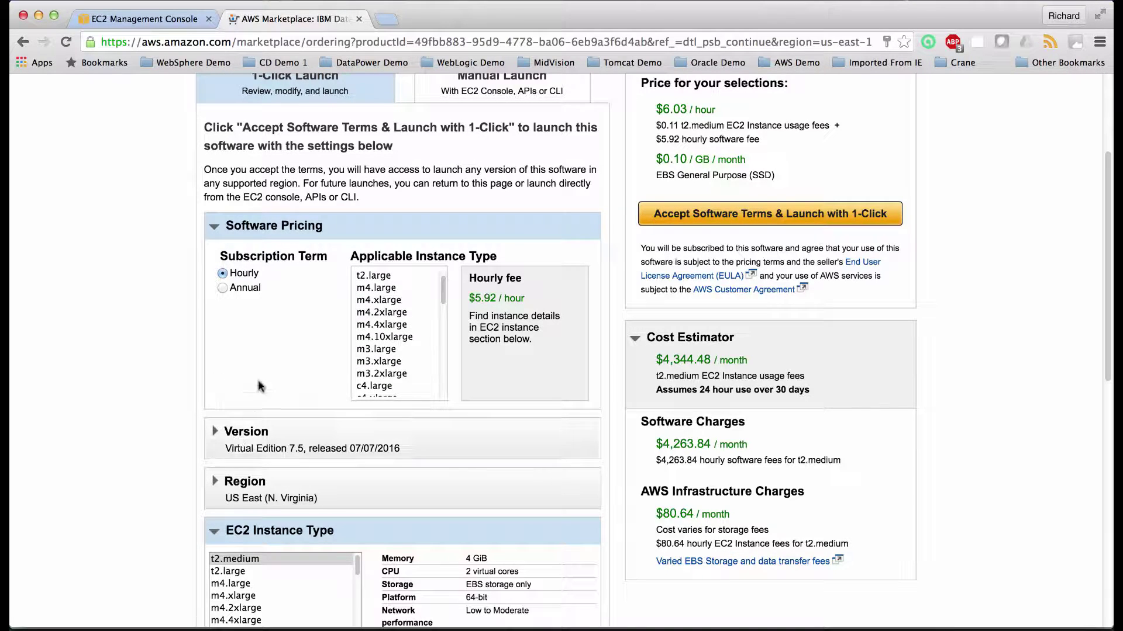
scroll(261, 387, down, 3)
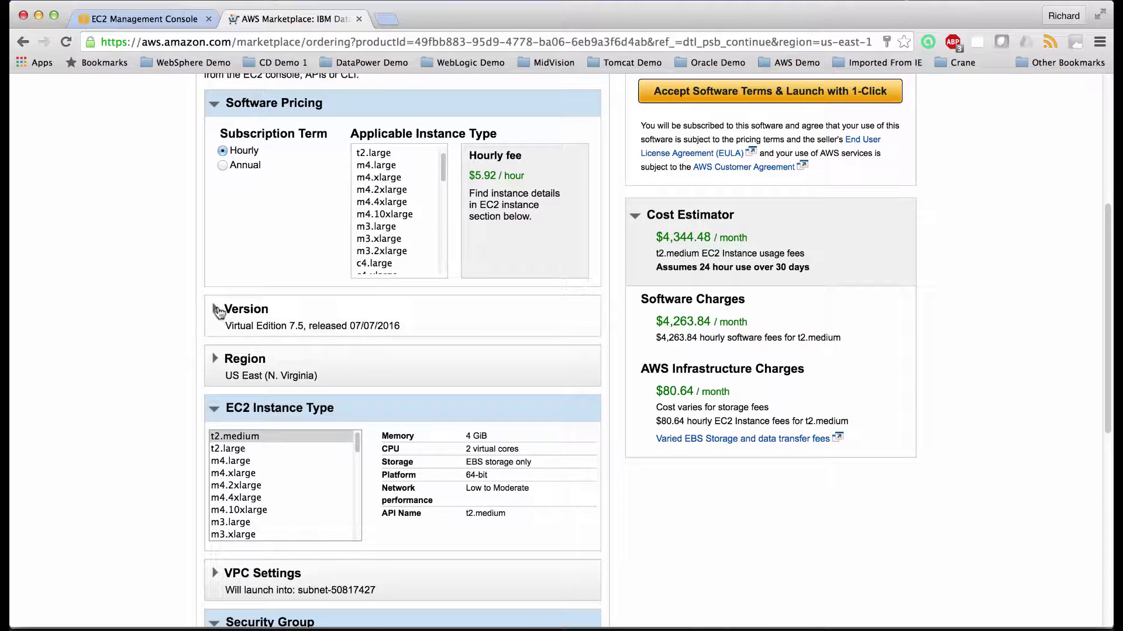
click(218, 310)
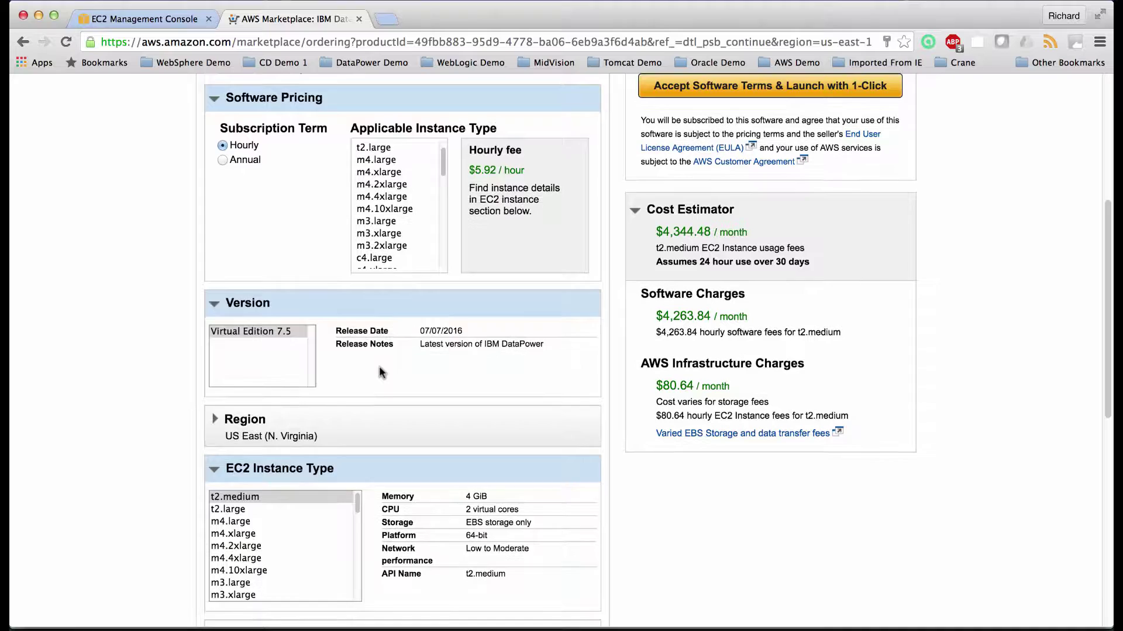
scroll(379, 366, down, 2)
scroll(378, 367, down, 1)
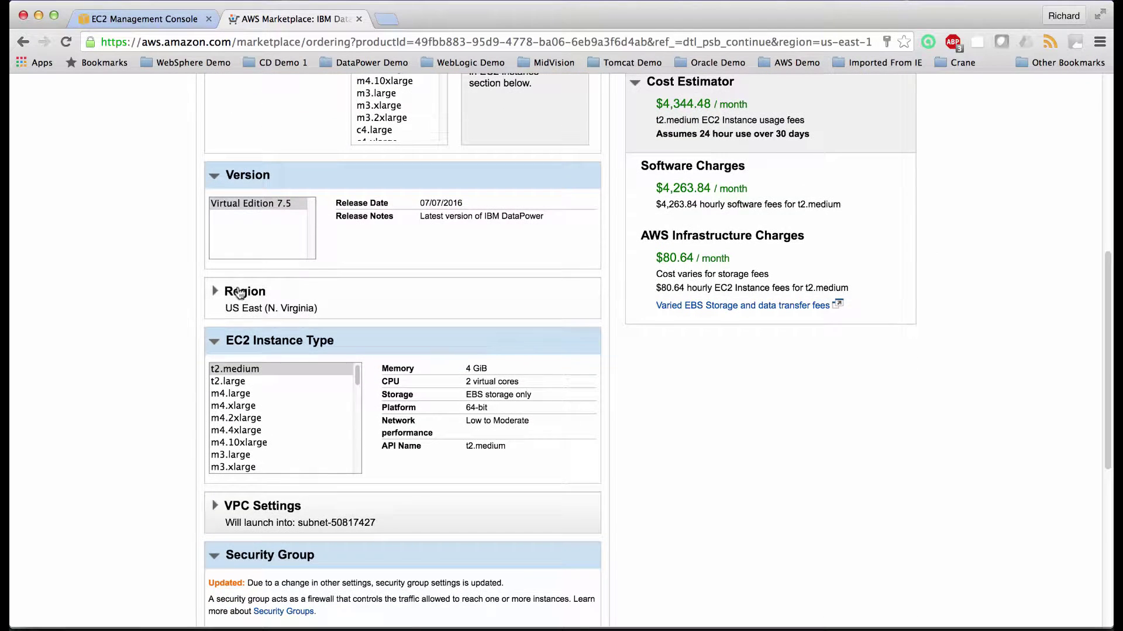
click(215, 292)
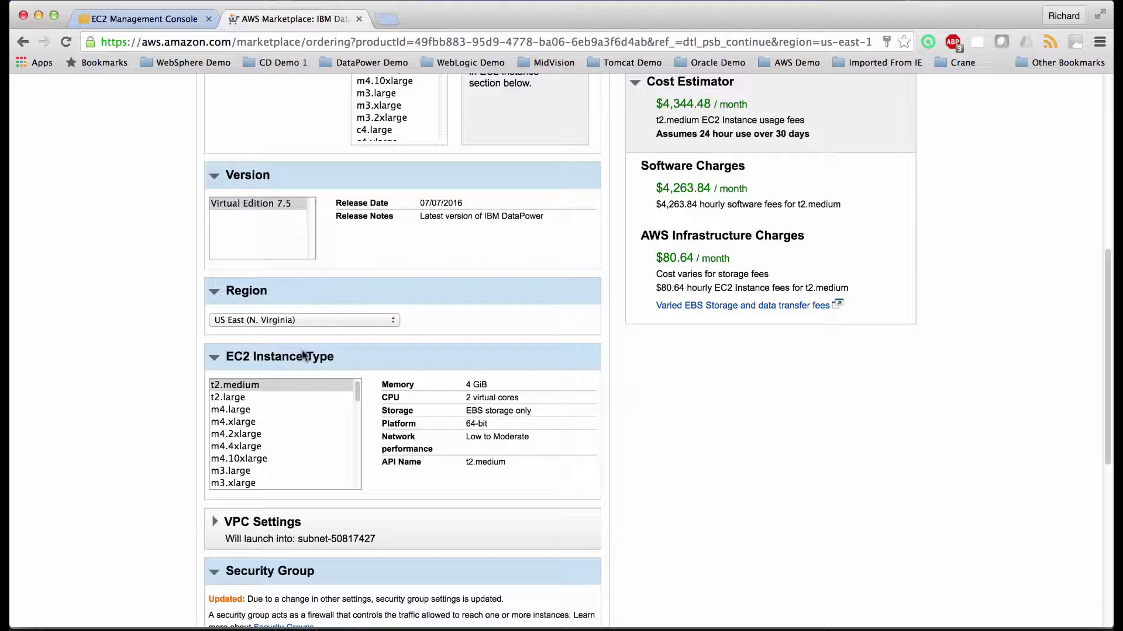
scroll(151, 403, down, 2)
scroll(149, 403, down, 2)
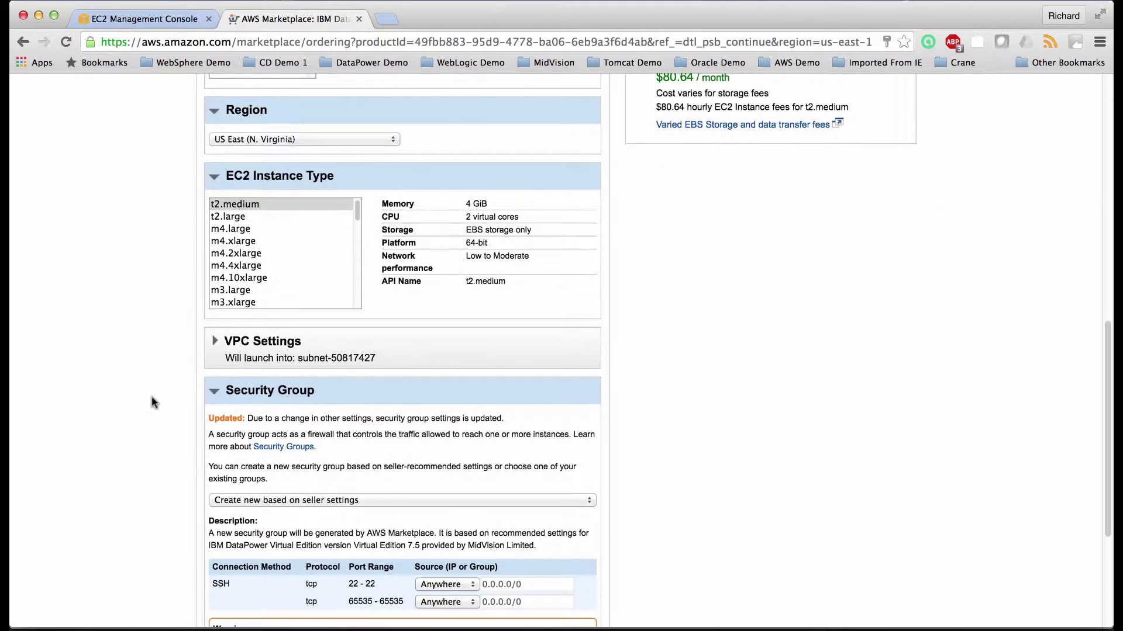
- Expand the VPC settings and pick the existing launch-wizard-1 security group
click(214, 342)
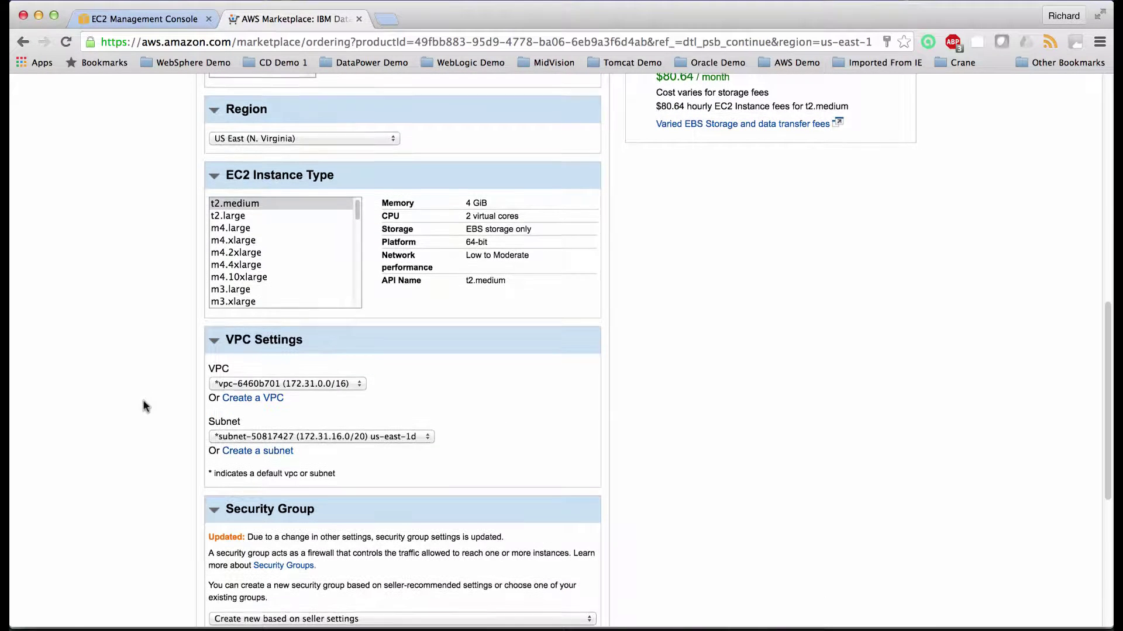
scroll(146, 405, down, 3)
scroll(146, 405, down, 3)
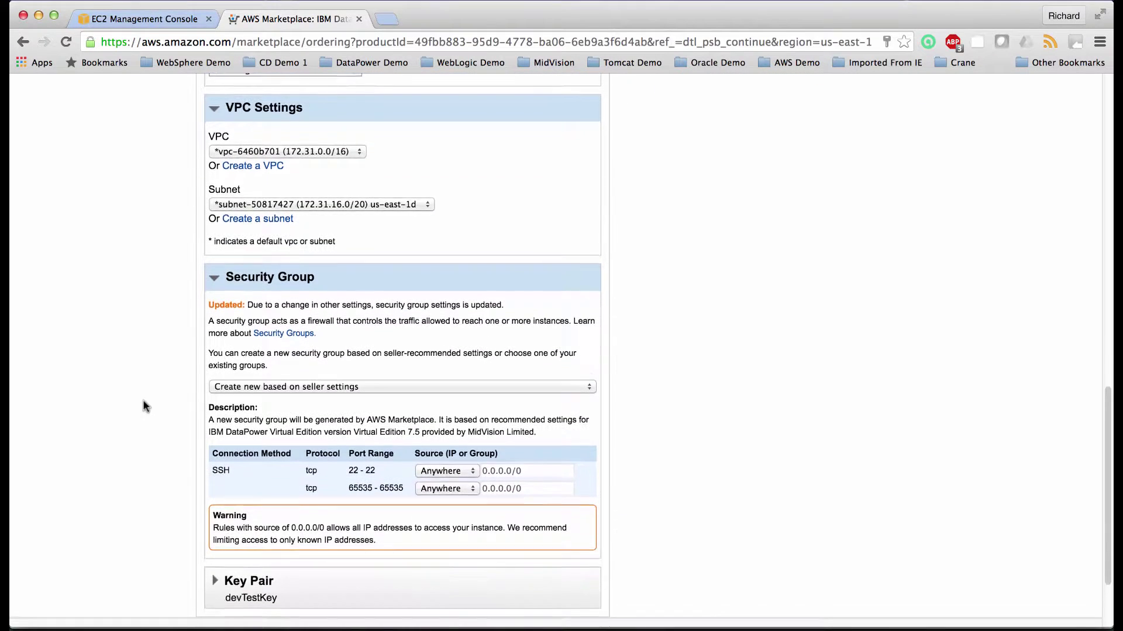
click(283, 387)
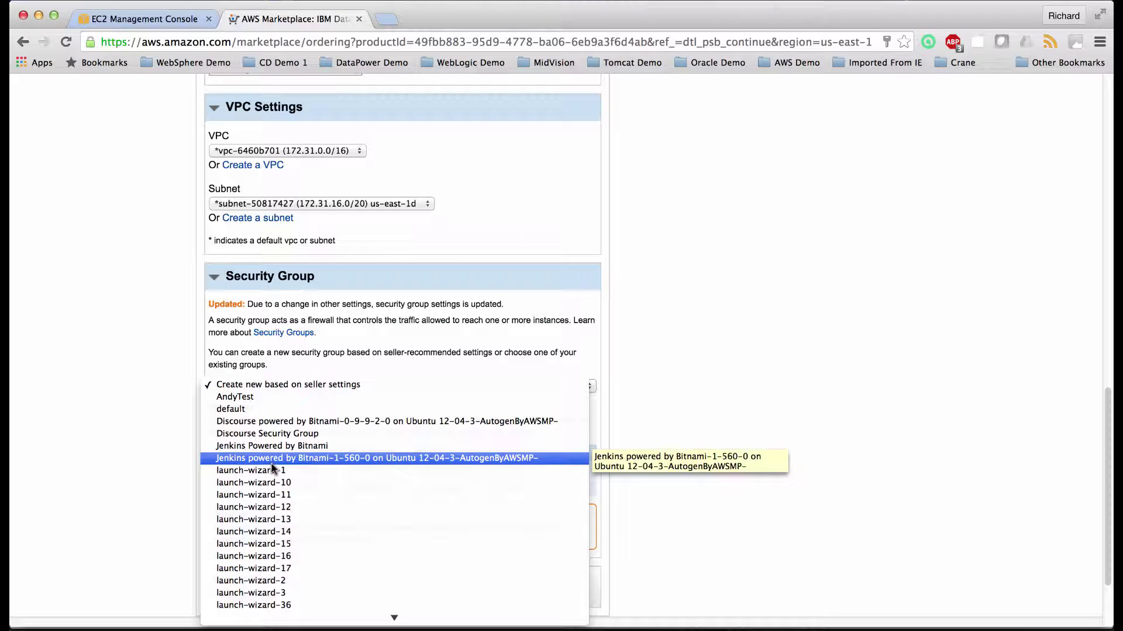
key(Escape)
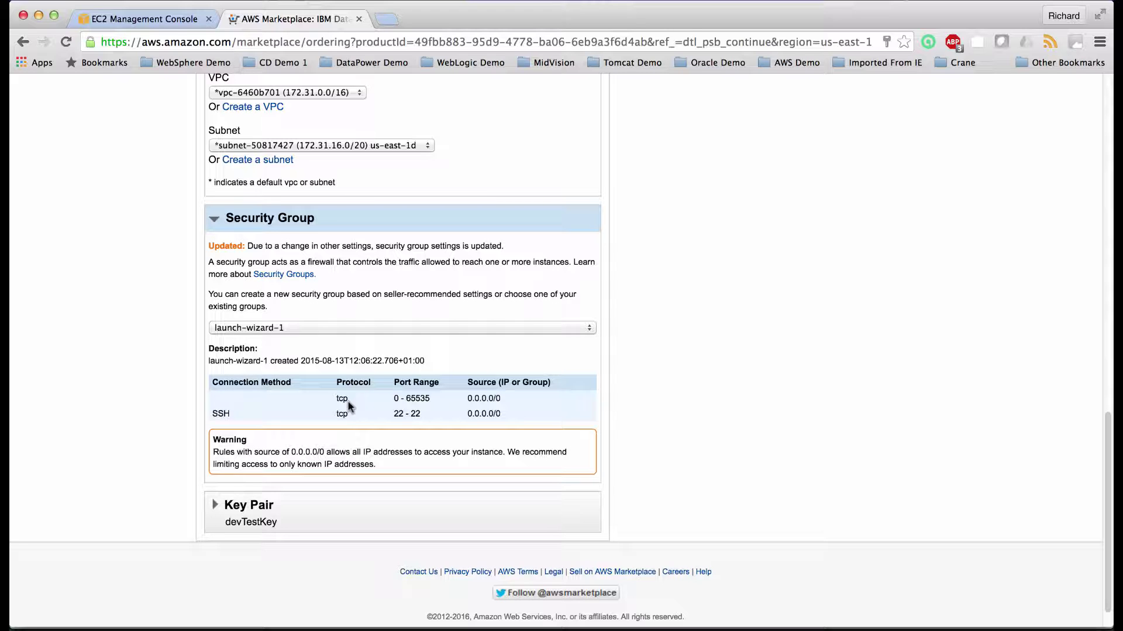
scroll(382, 448, down, 1)
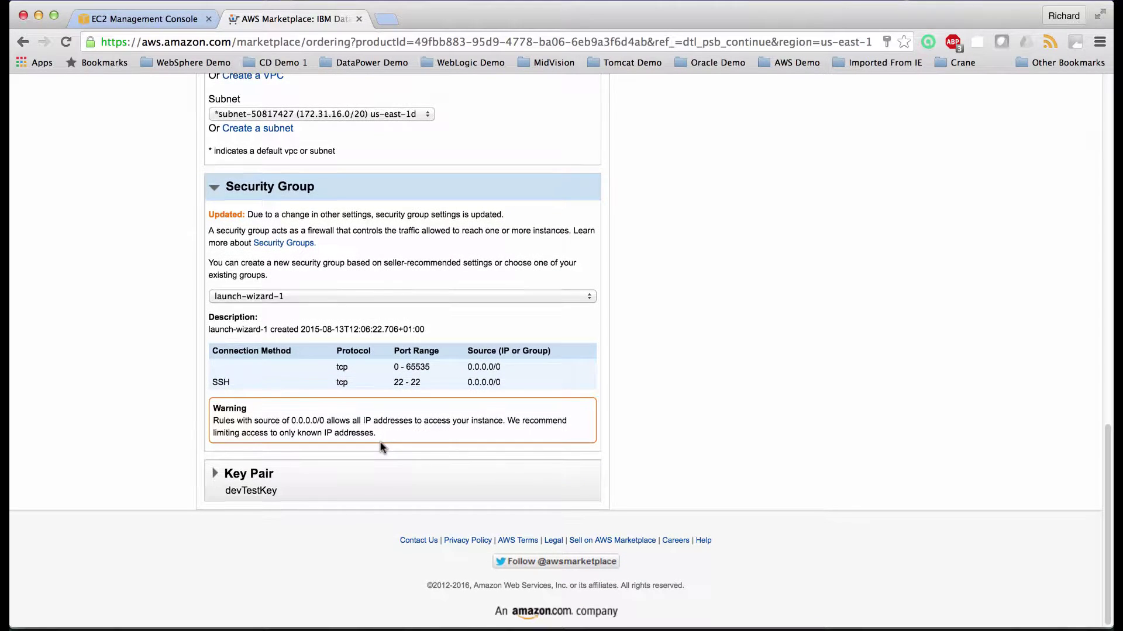
click(215, 474)
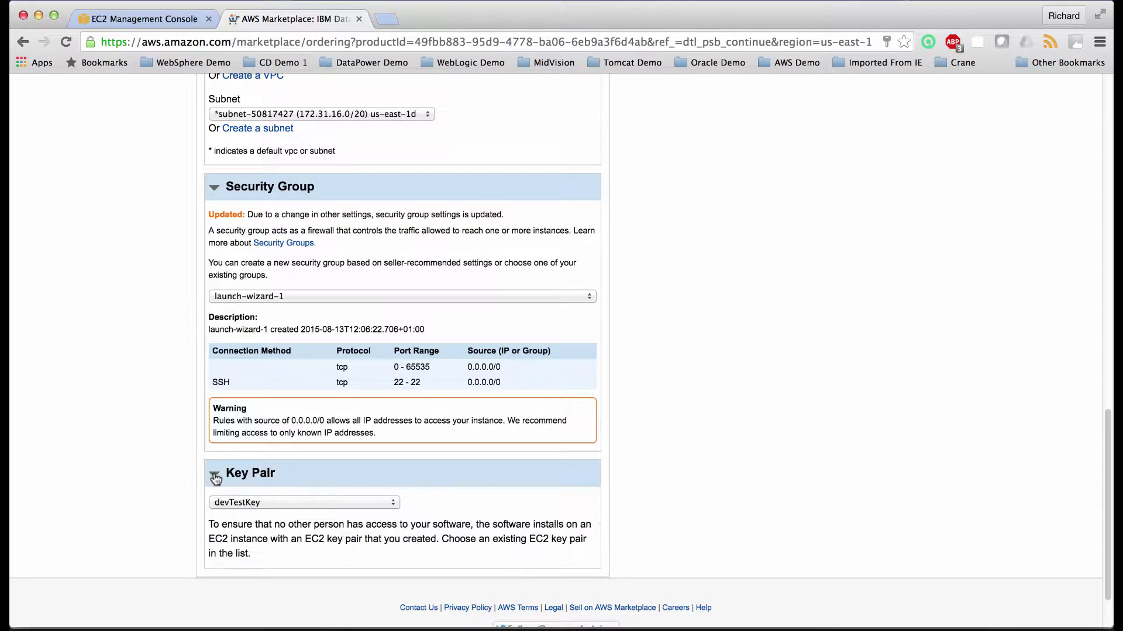
click(296, 503)
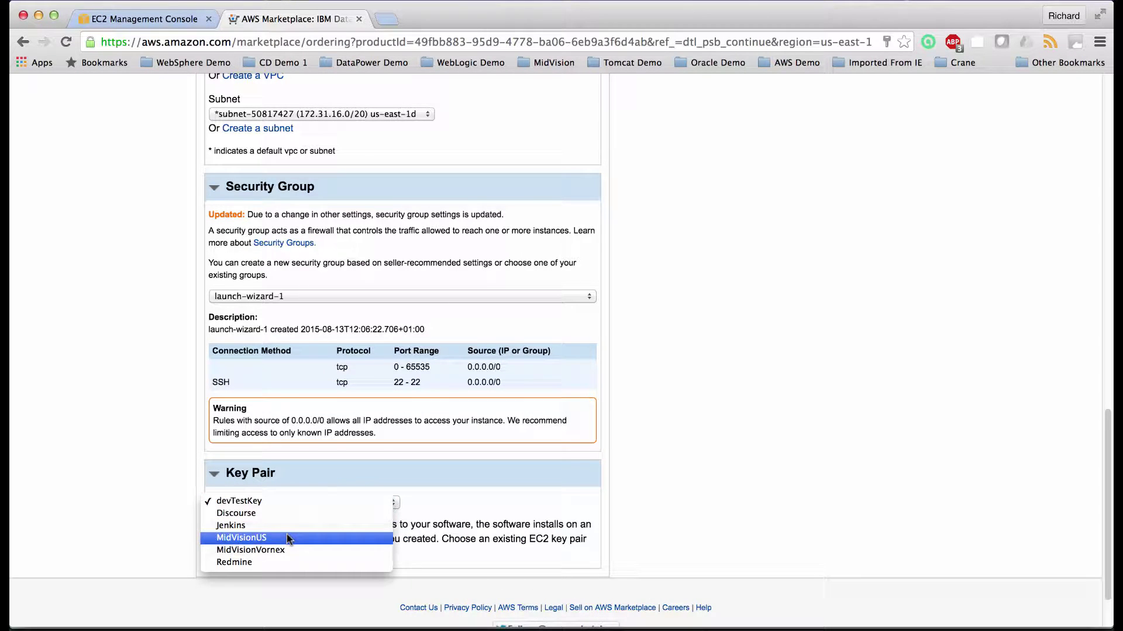
click(242, 538)
scroll(287, 539, down, 2)
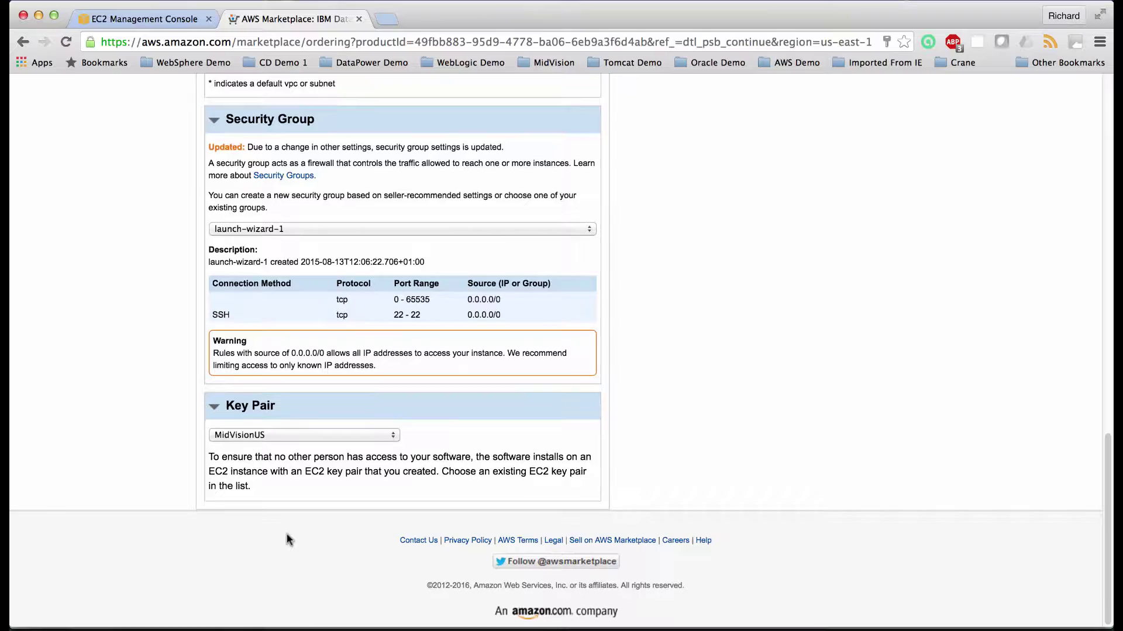
scroll(287, 538, up, 5)
scroll(287, 538, up, 5)
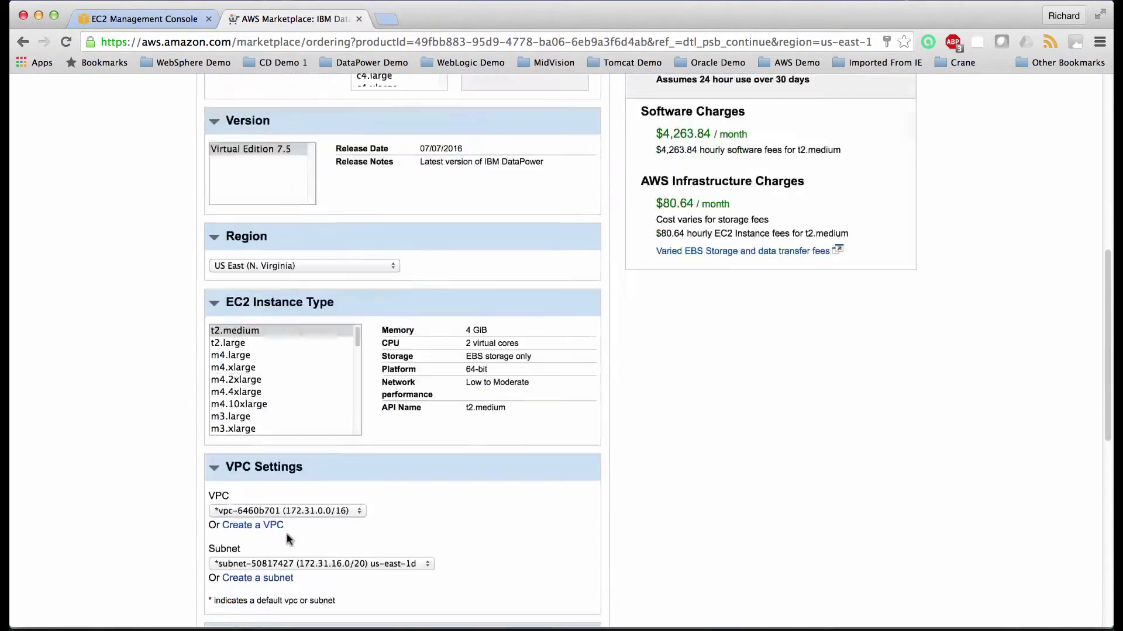
scroll(287, 538, up, 3)
scroll(287, 539, up, 2)
scroll(287, 538, up, 3)
scroll(287, 538, up, 3)
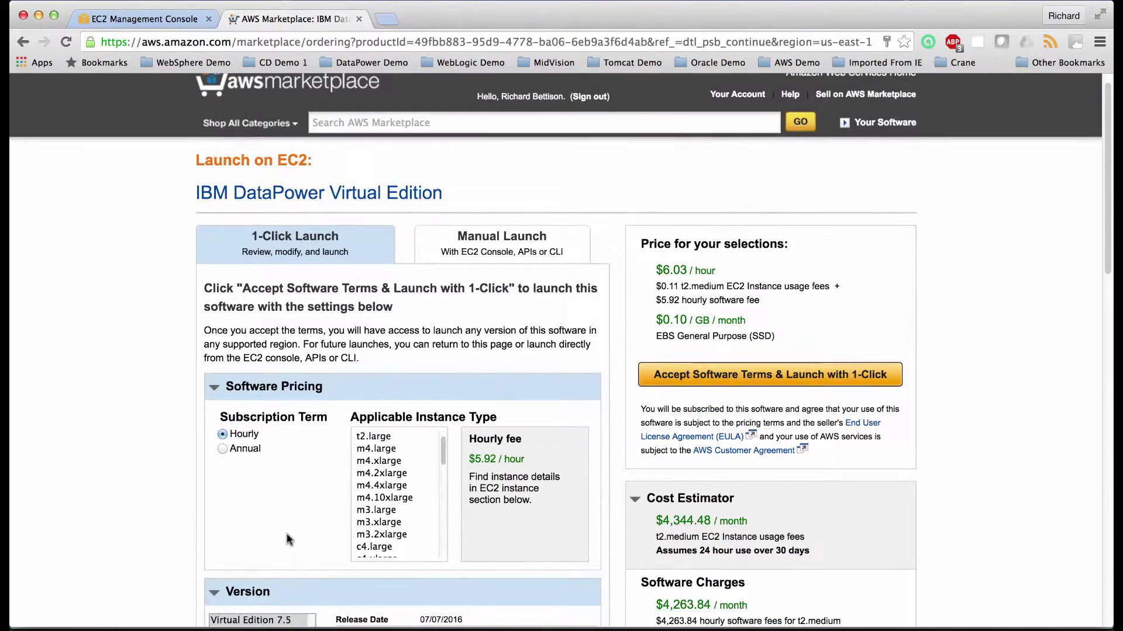
scroll(287, 538, up, 1)
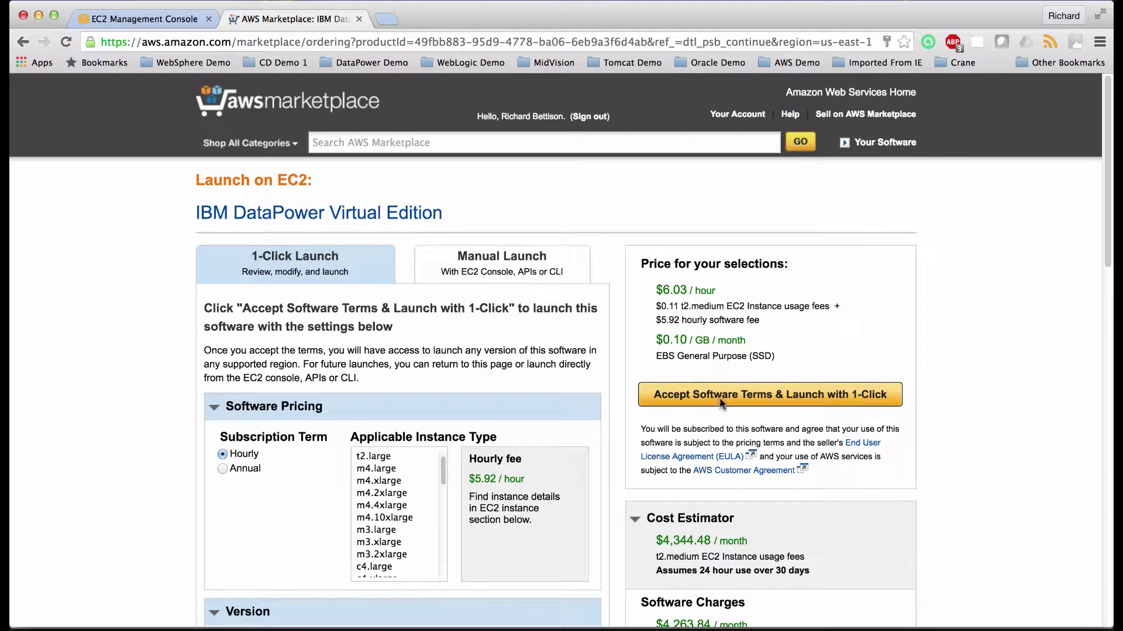
- Accept the software terms to launch DataPower, dismiss the thank-you message, and return to EC2
click(721, 400)
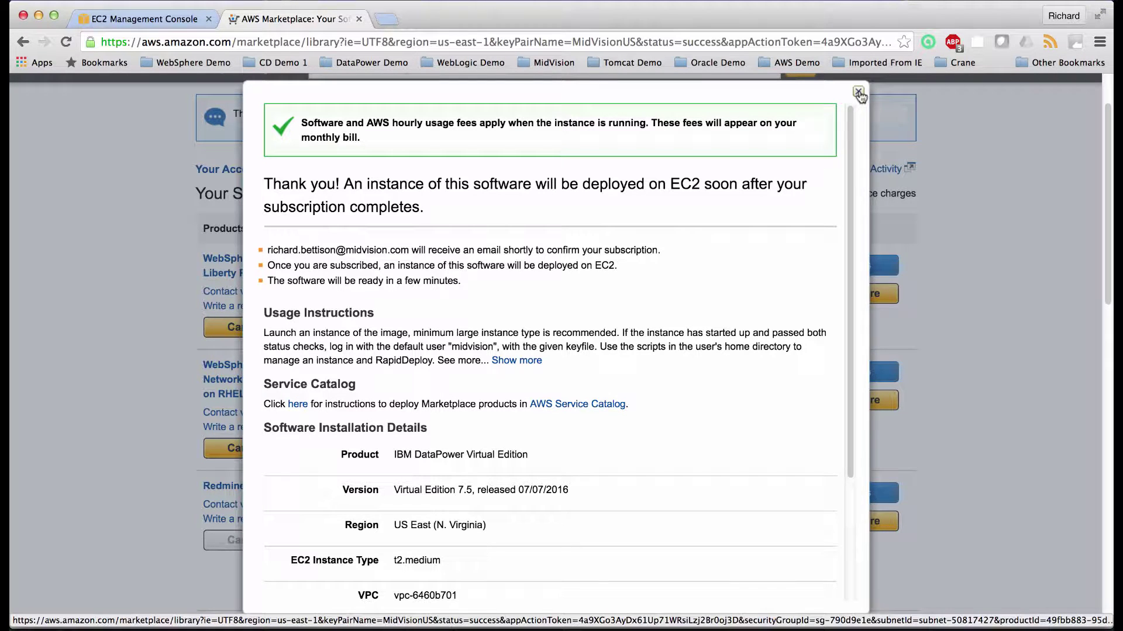
click(860, 93)
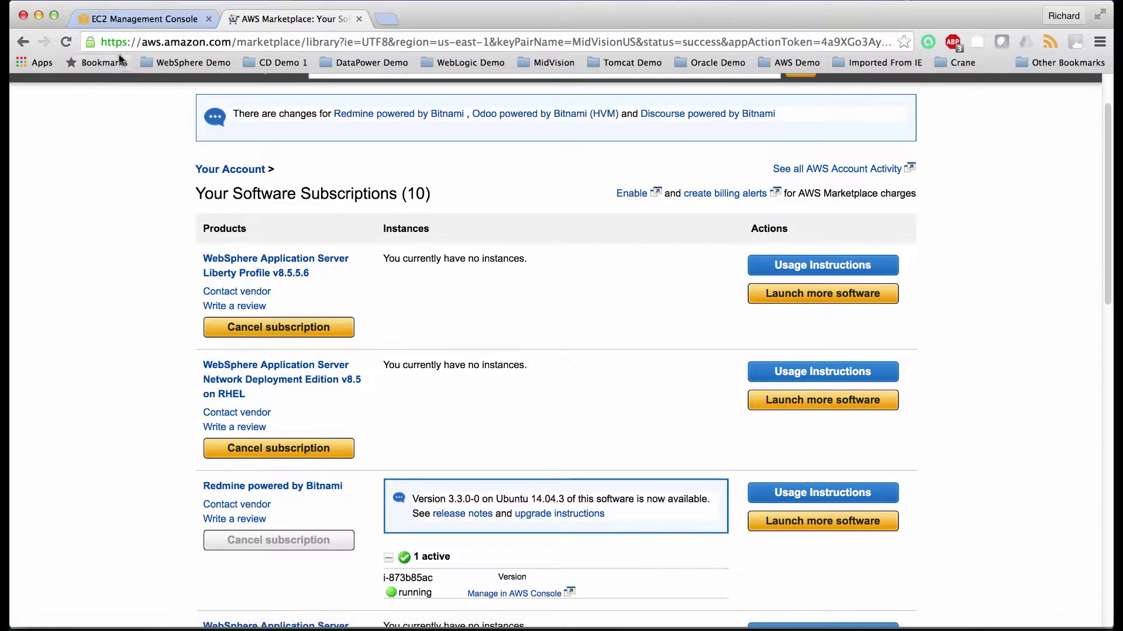
click(145, 19)
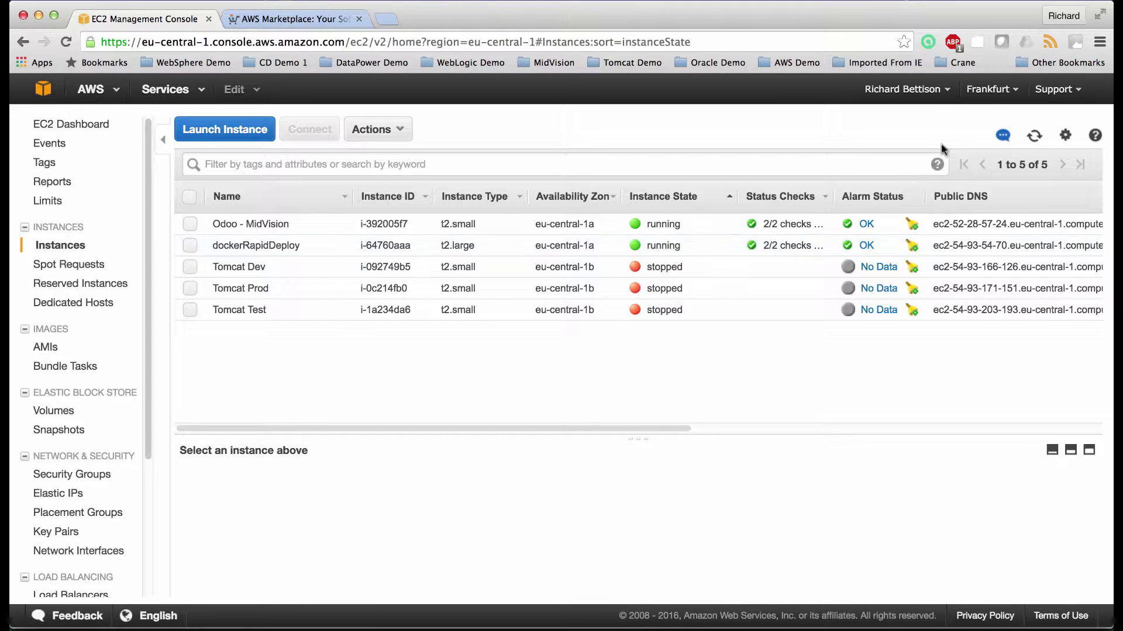
- Switch to US East (N. Virginia) and rename the pending t2.medium instance 'IBM DataPower'
click(990, 89)
click(925, 129)
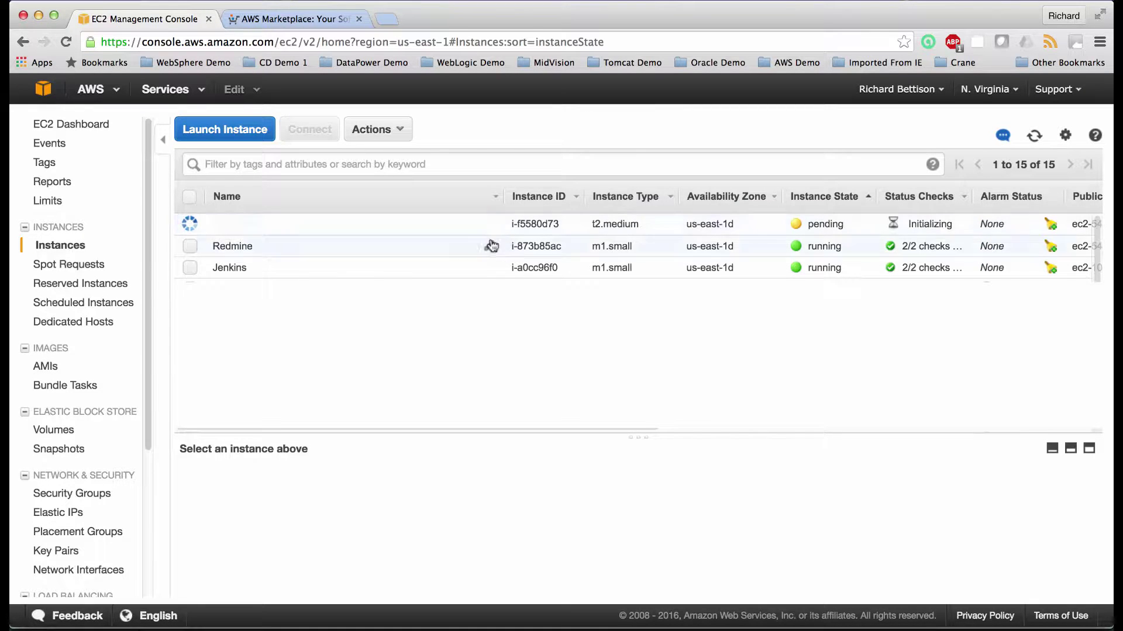
click(491, 228)
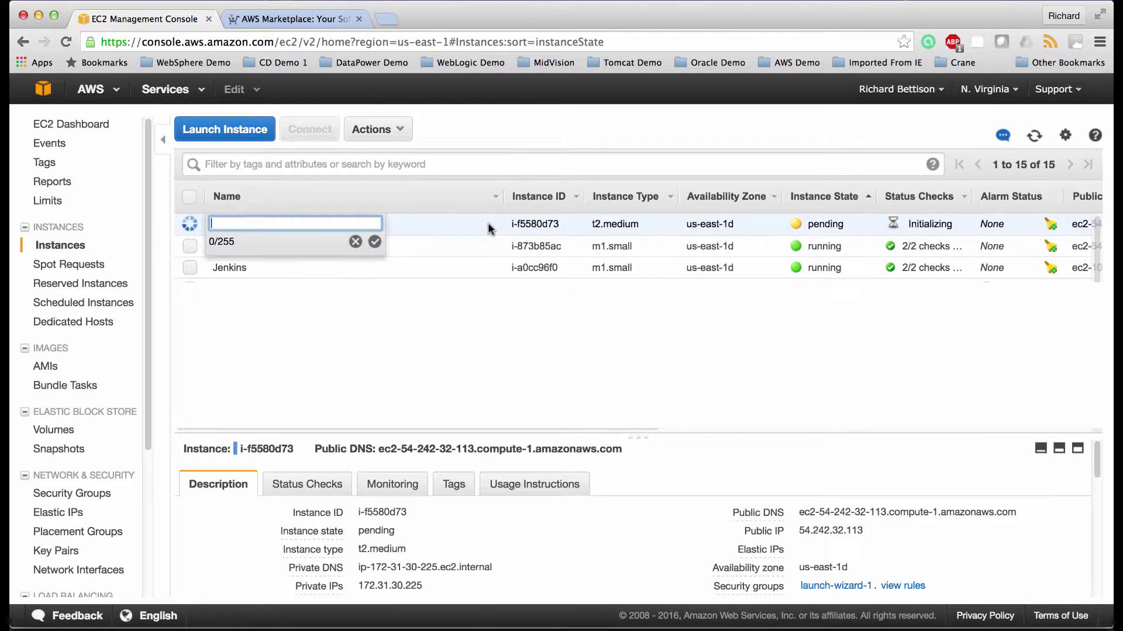
text(IBM Data)
text(Power)
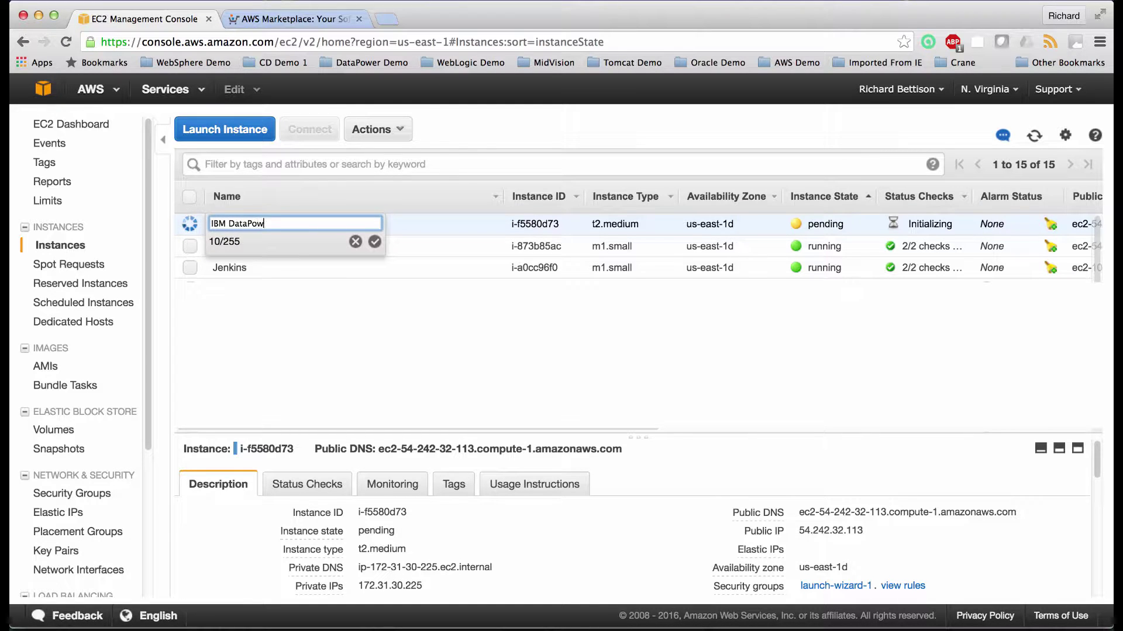
click(377, 242)
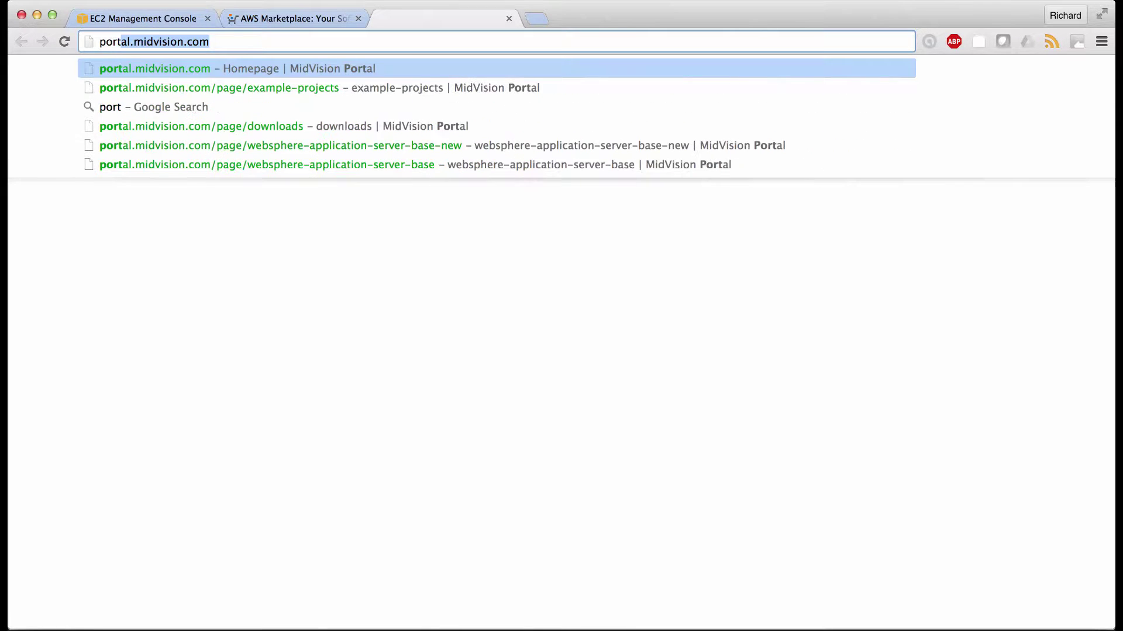
text(al.mi)
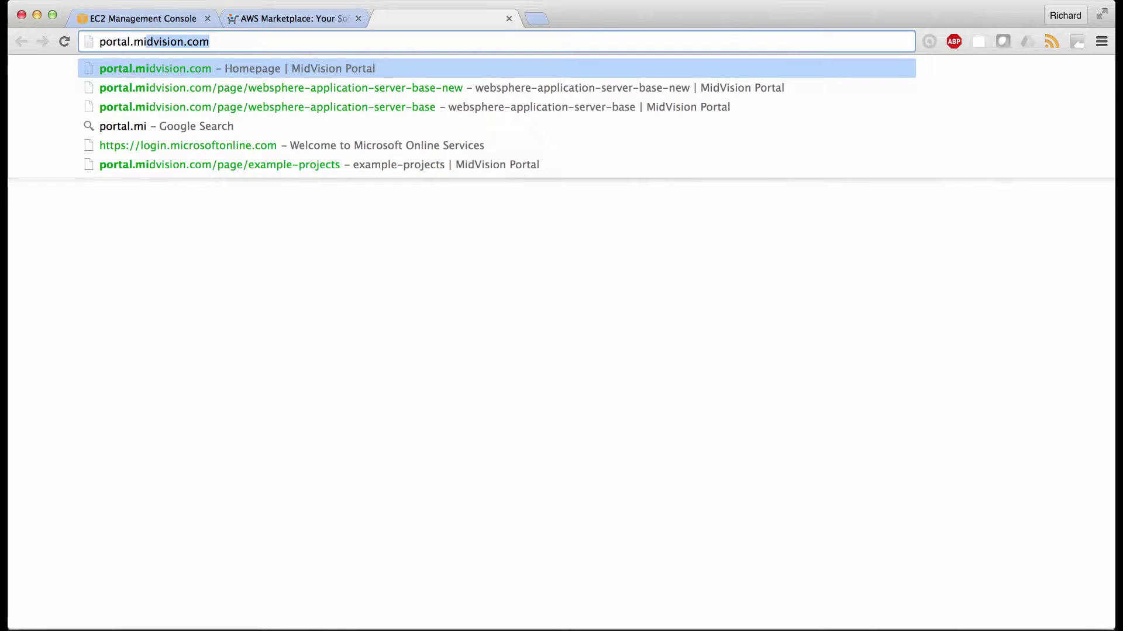
- Load portal.midvision.com and follow Cloud > Cloud Applications to the IBM DataPower guide
key(Return)
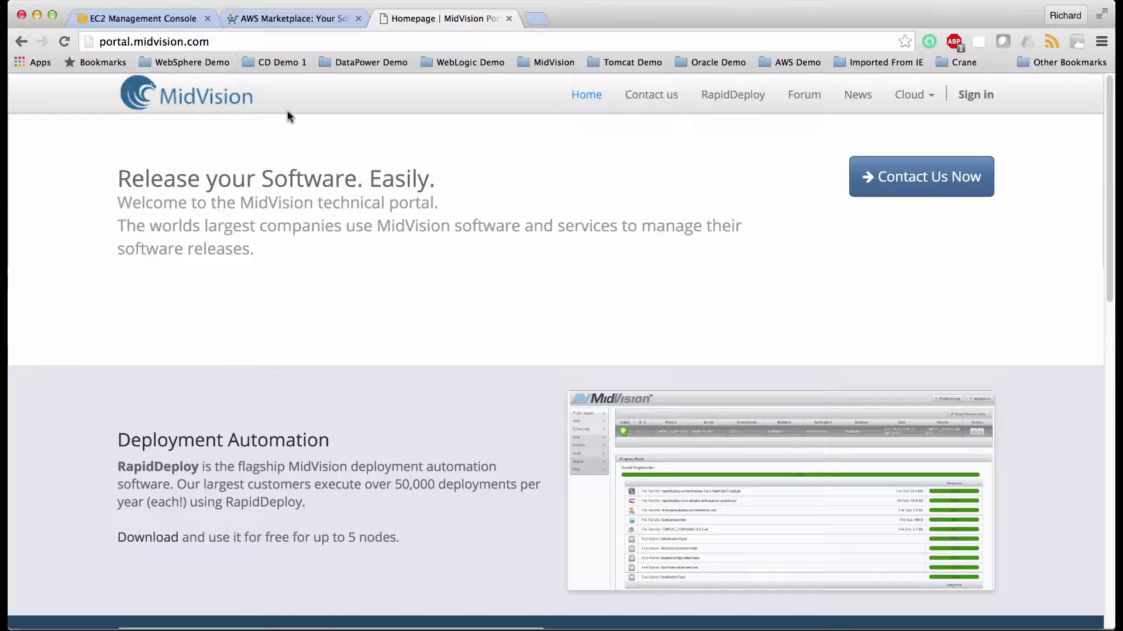
click(911, 94)
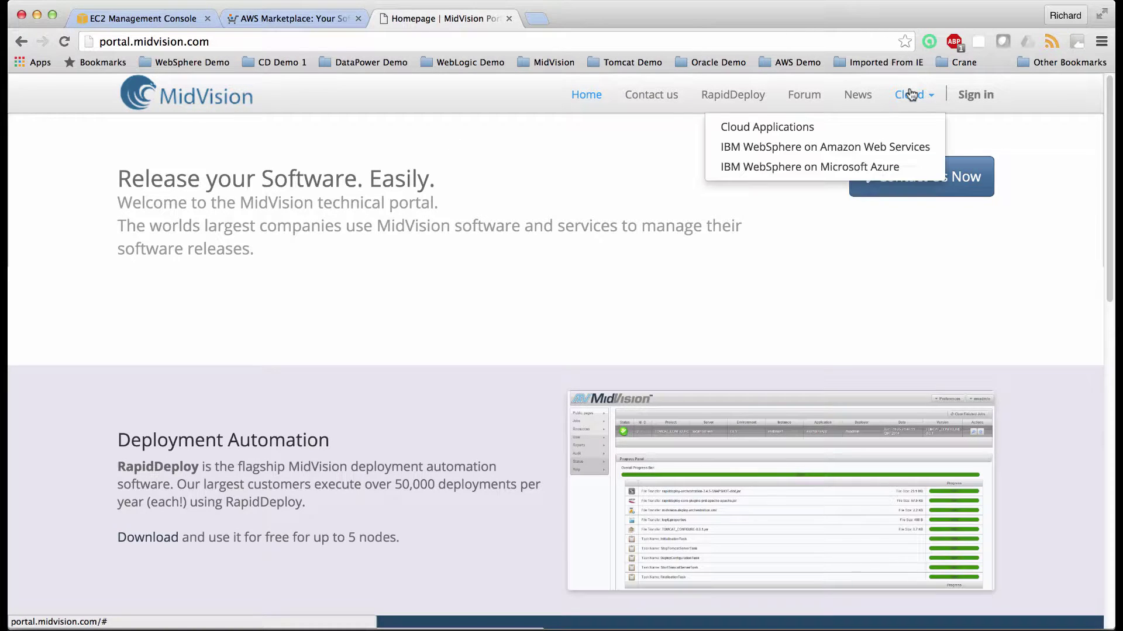
click(801, 126)
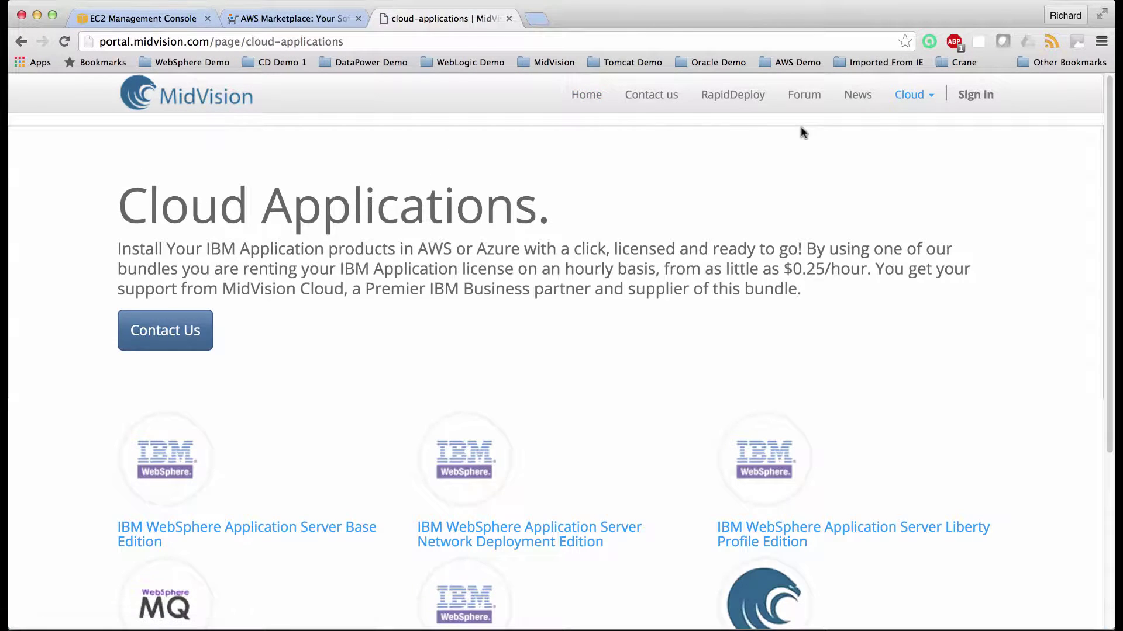
scroll(653, 322, down, 4)
scroll(656, 330, down, 2)
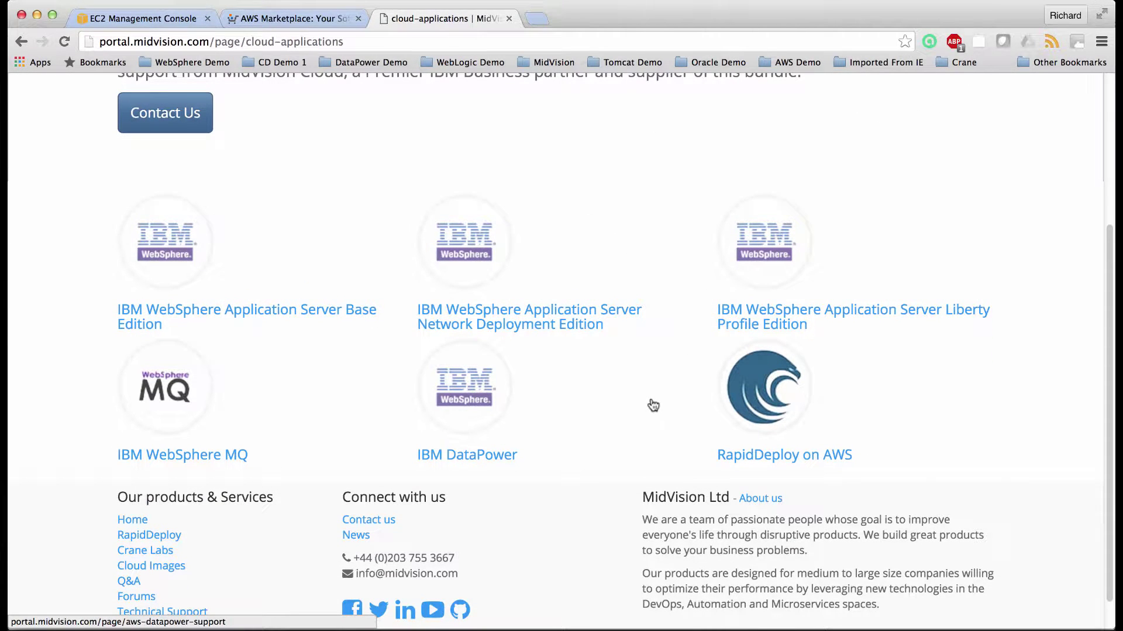
click(466, 454)
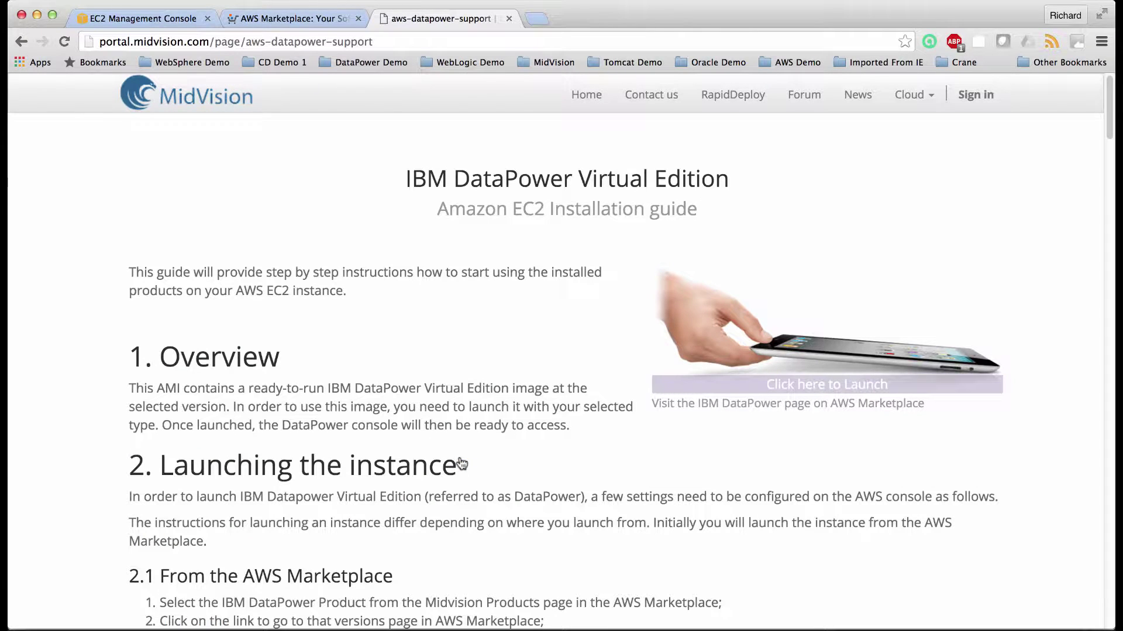
scroll(461, 463, down, 3)
scroll(462, 464, down, 3)
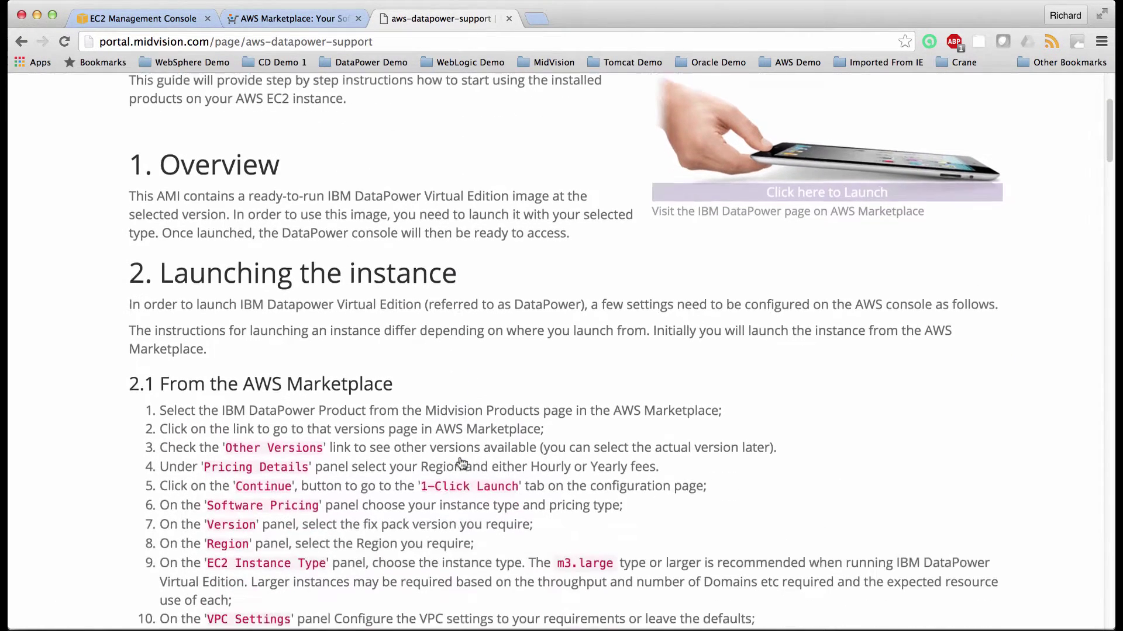
scroll(462, 463, down, 2)
scroll(462, 463, down, 1)
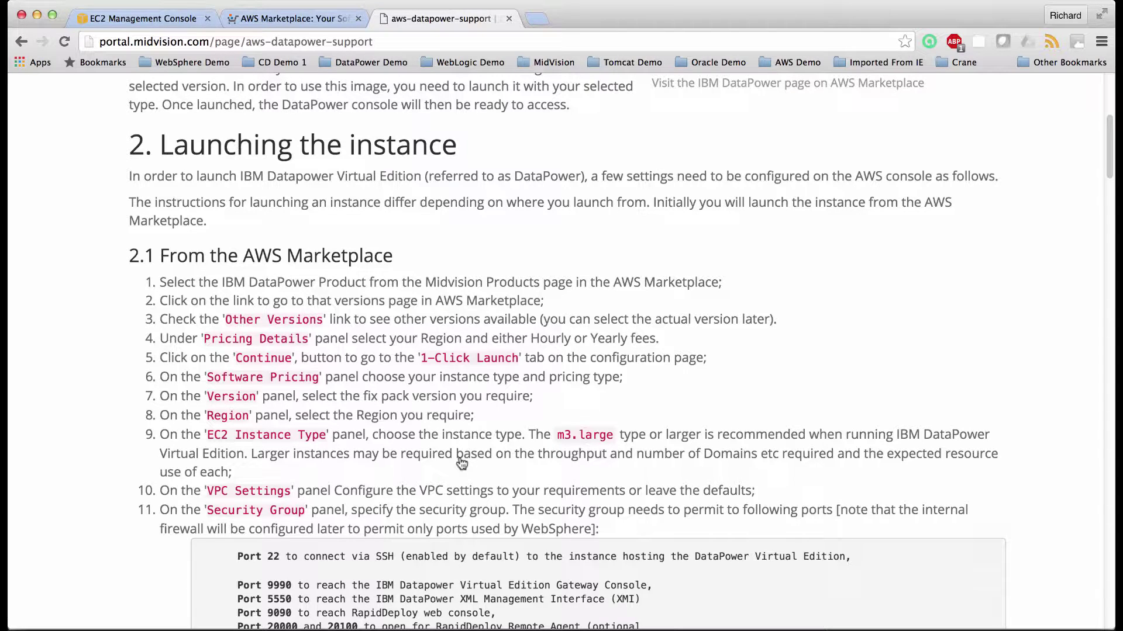
scroll(461, 463, down, 3)
scroll(461, 463, down, 2)
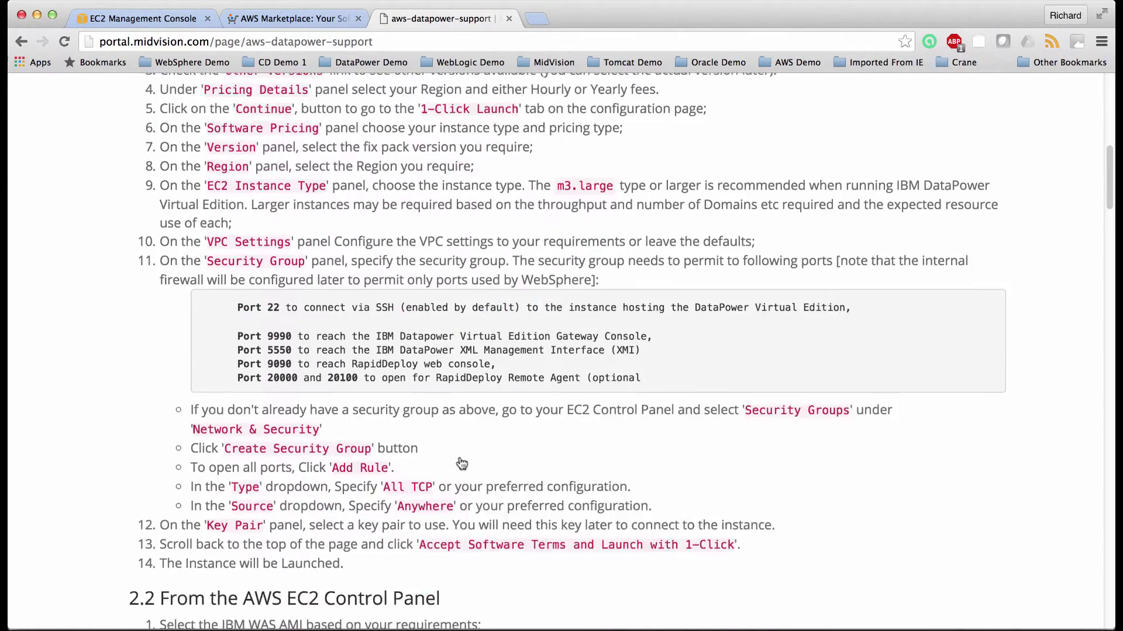
scroll(462, 463, down, 2)
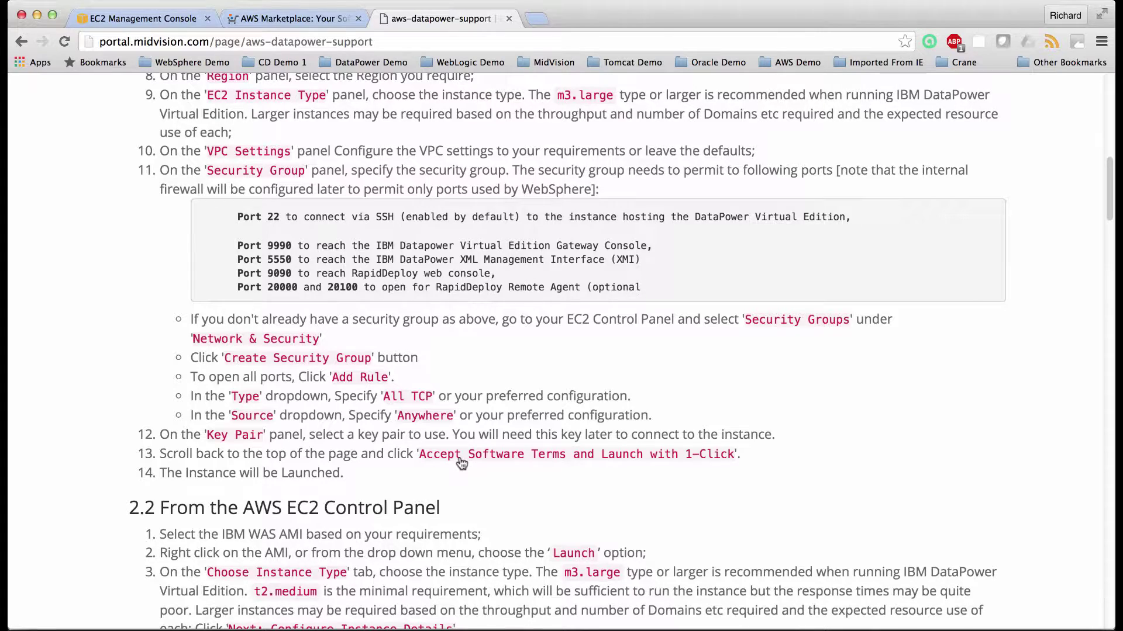
scroll(462, 464, down, 2)
scroll(462, 463, down, 3)
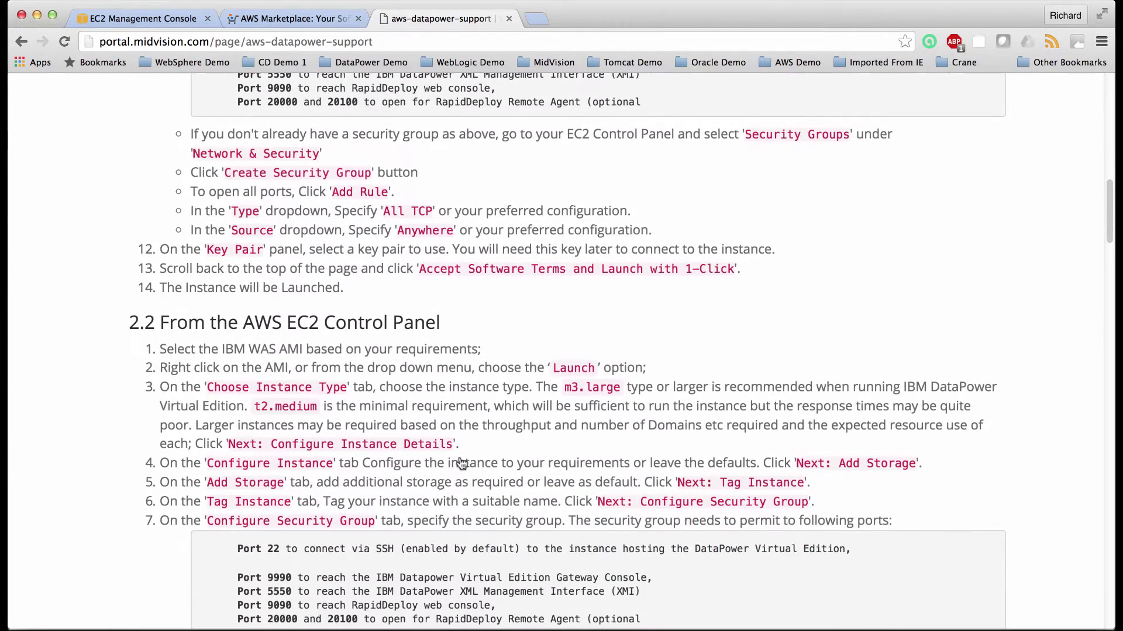
scroll(461, 464, down, 2)
scroll(461, 463, down, 1)
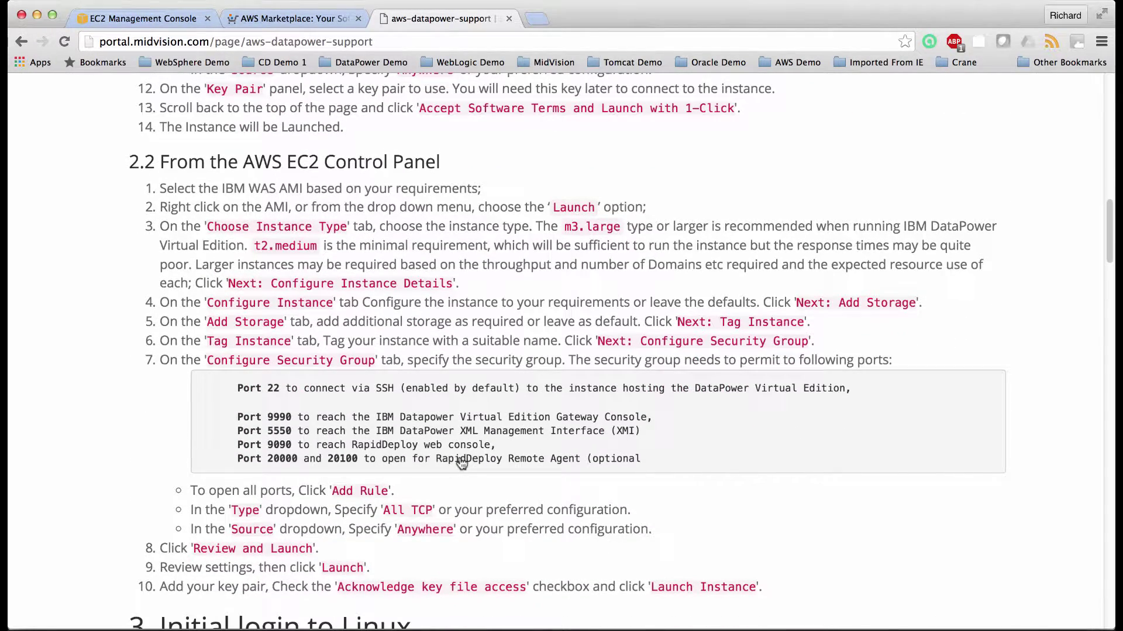
scroll(461, 464, down, 1)
scroll(461, 464, down, 3)
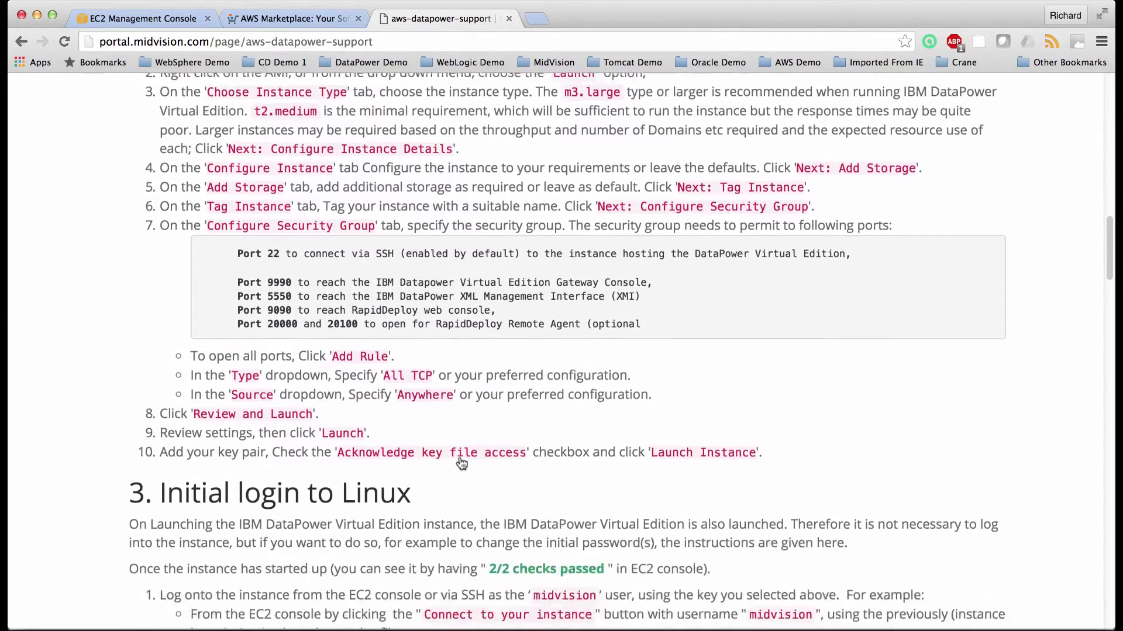
scroll(461, 463, down, 2)
scroll(461, 464, down, 4)
scroll(461, 464, down, 2)
scroll(462, 464, down, 3)
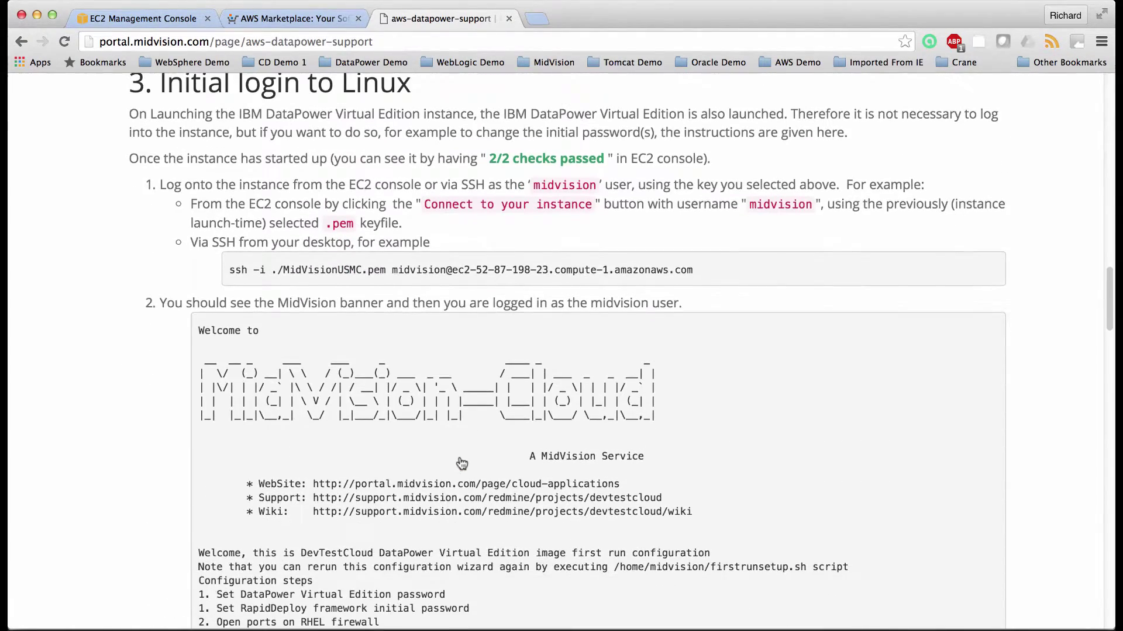
scroll(461, 463, down, 2)
scroll(462, 463, down, 1)
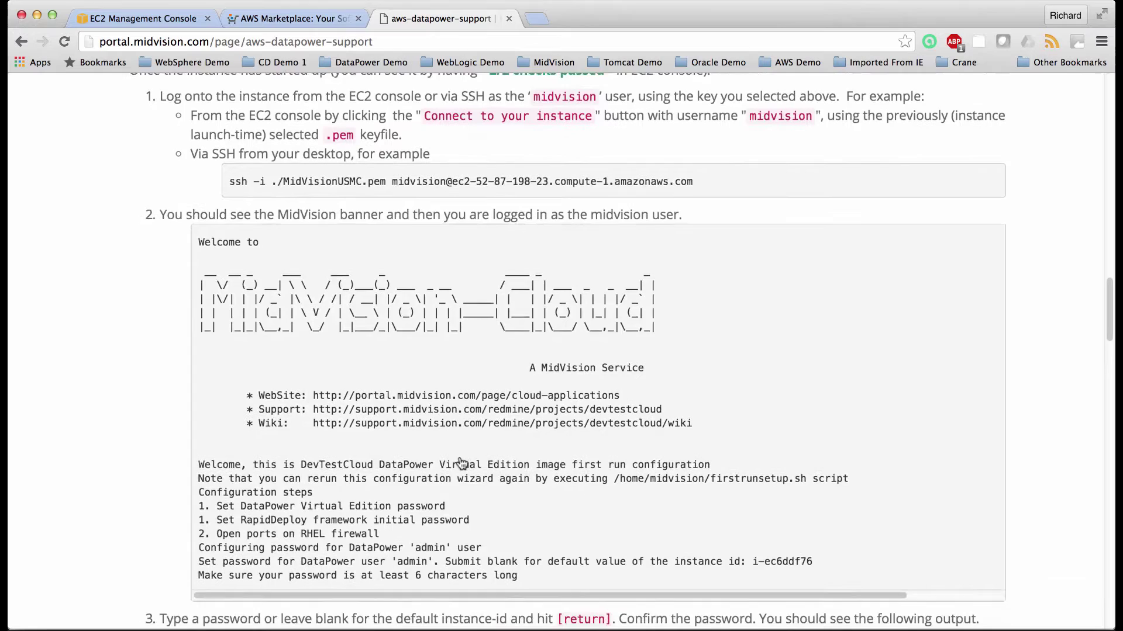
scroll(461, 463, down, 1)
scroll(508, 464, down, 1)
scroll(508, 463, down, 2)
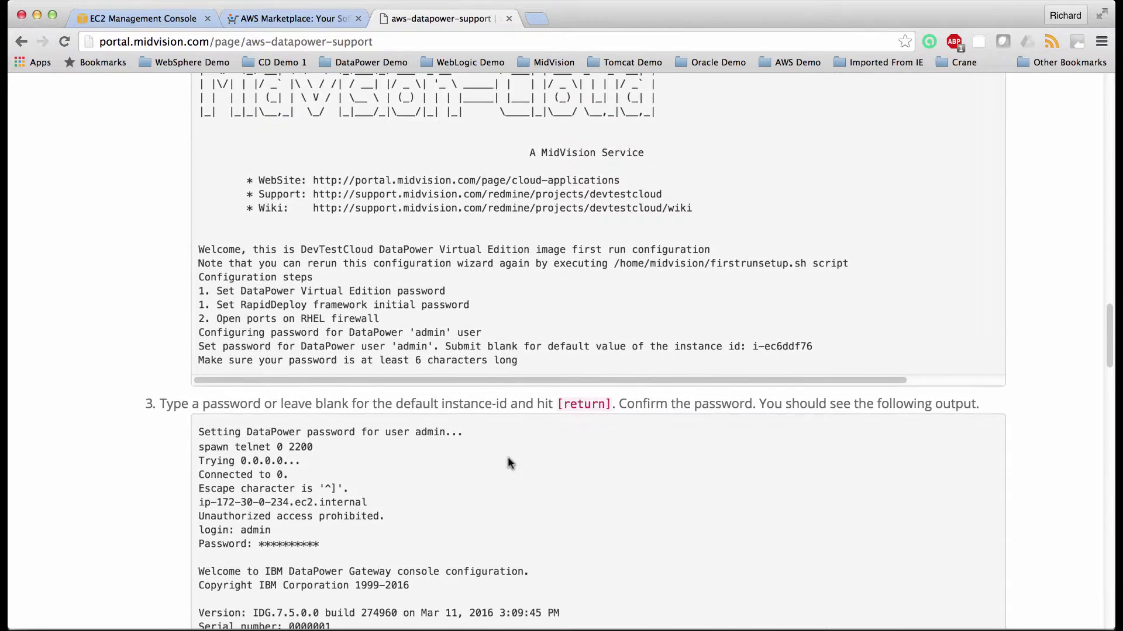
scroll(507, 463, down, 1)
scroll(508, 463, down, 1)
scroll(507, 464, down, 2)
scroll(508, 463, down, 1)
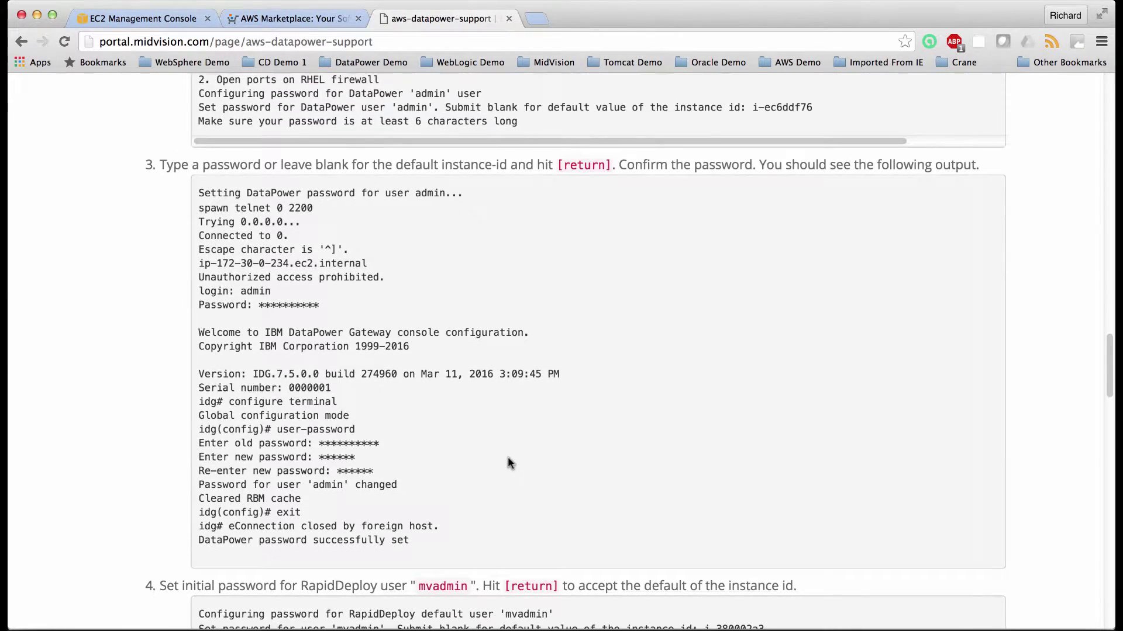
scroll(508, 463, down, 1)
scroll(507, 464, down, 2)
scroll(508, 457, down, 2)
scroll(508, 457, down, 1)
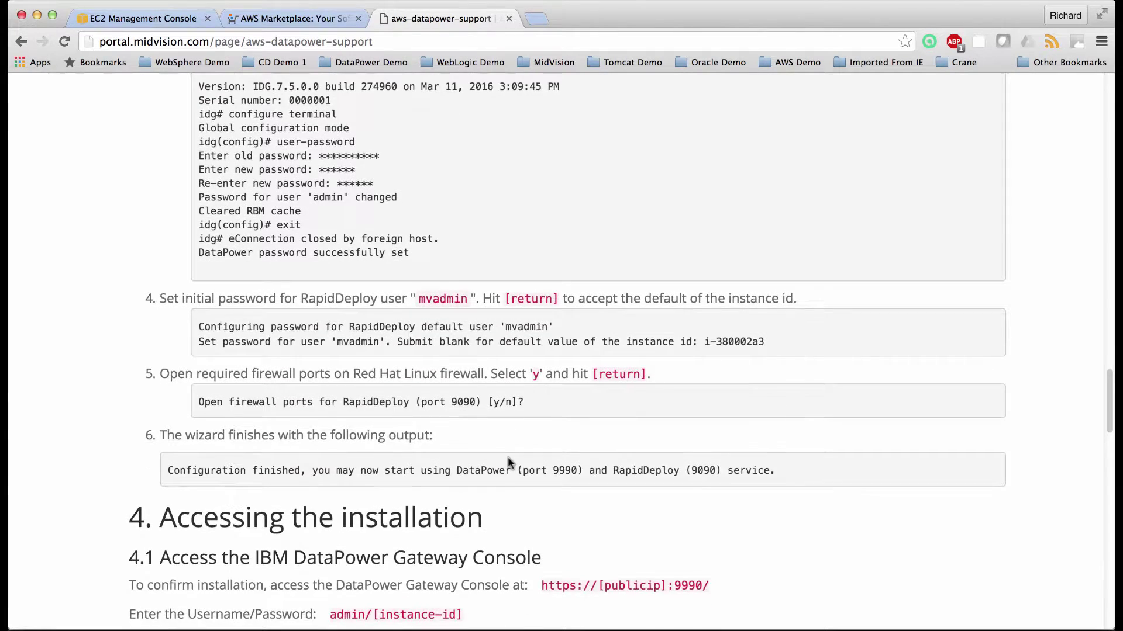
scroll(507, 457, down, 2)
scroll(508, 457, down, 1)
scroll(508, 463, down, 2)
scroll(508, 463, down, 2)
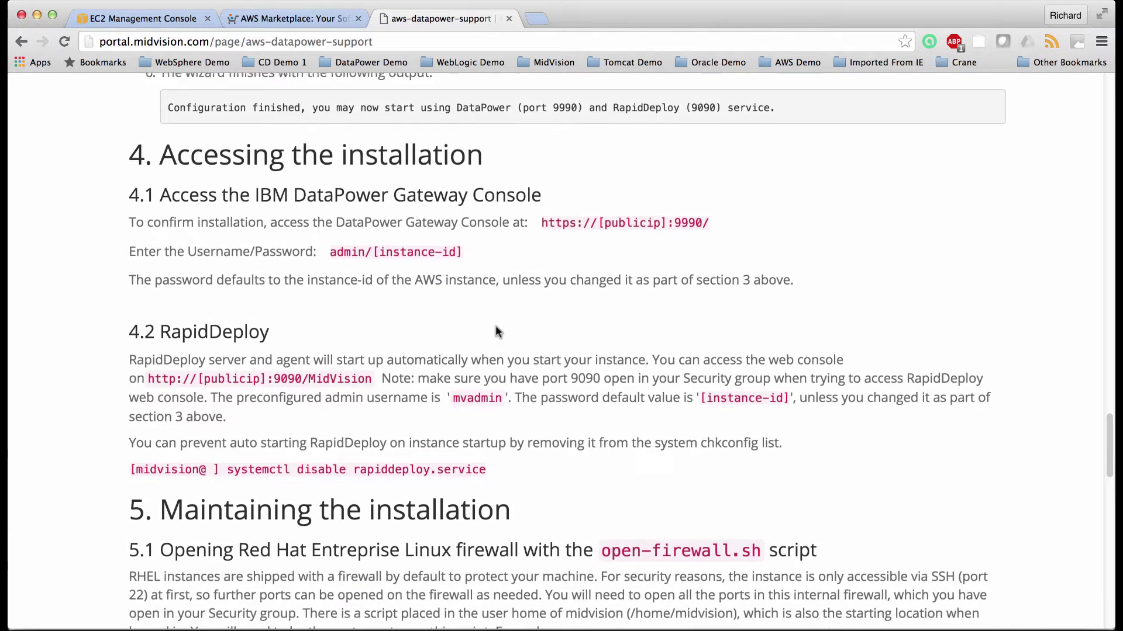
scroll(496, 326, down, 1)
scroll(496, 325, down, 4)
scroll(496, 326, down, 3)
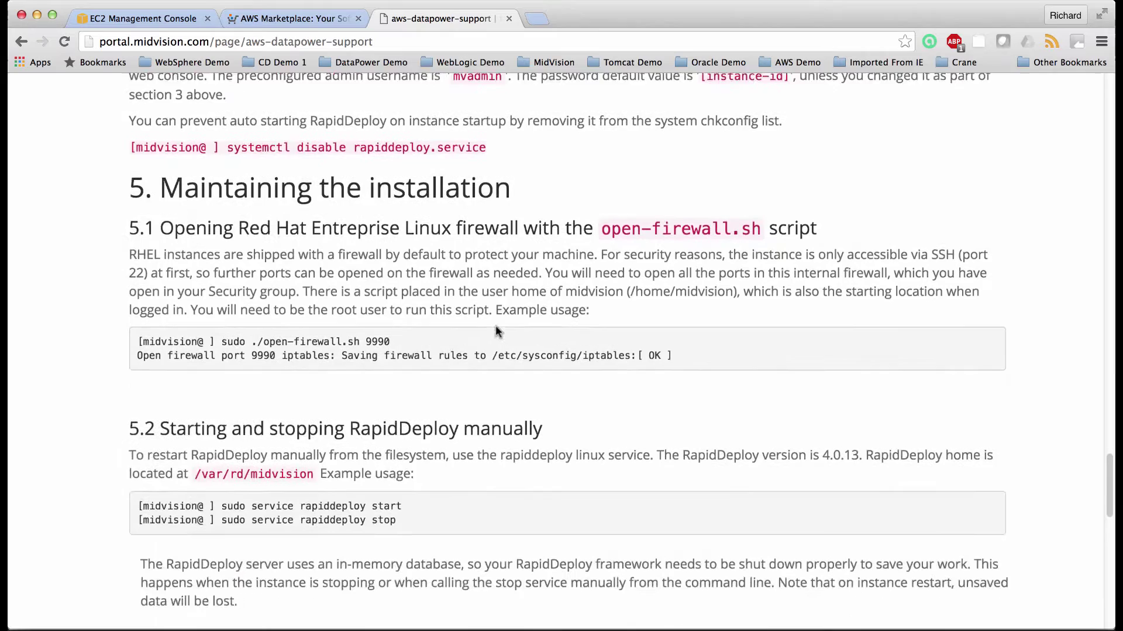
scroll(495, 325, down, 2)
scroll(495, 331, down, 2)
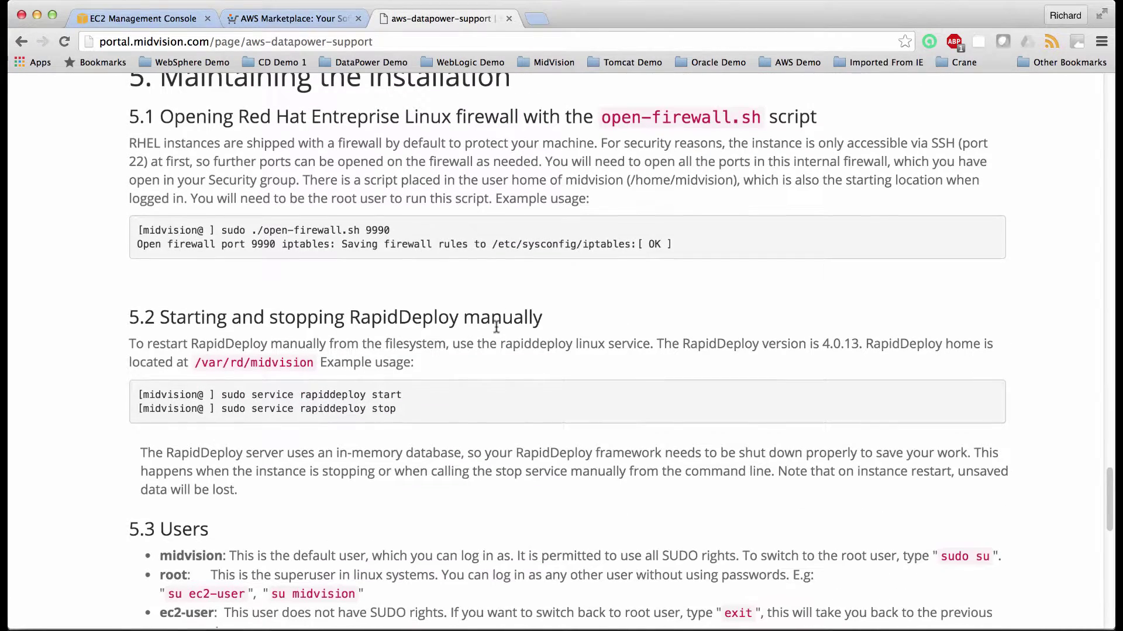
scroll(495, 331, down, 2)
scroll(496, 331, down, 2)
scroll(496, 331, down, 1)
scroll(495, 330, down, 1)
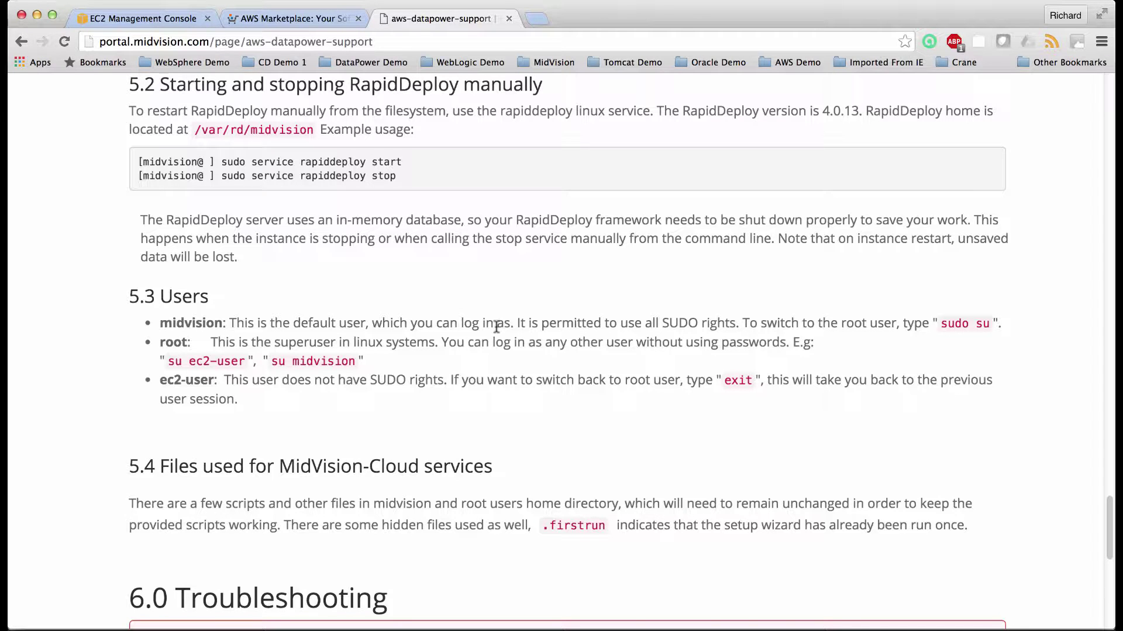
- Back in the EC2 instances list, select the IBM DataPower instance's full public DNS name
key(ctrl+1)
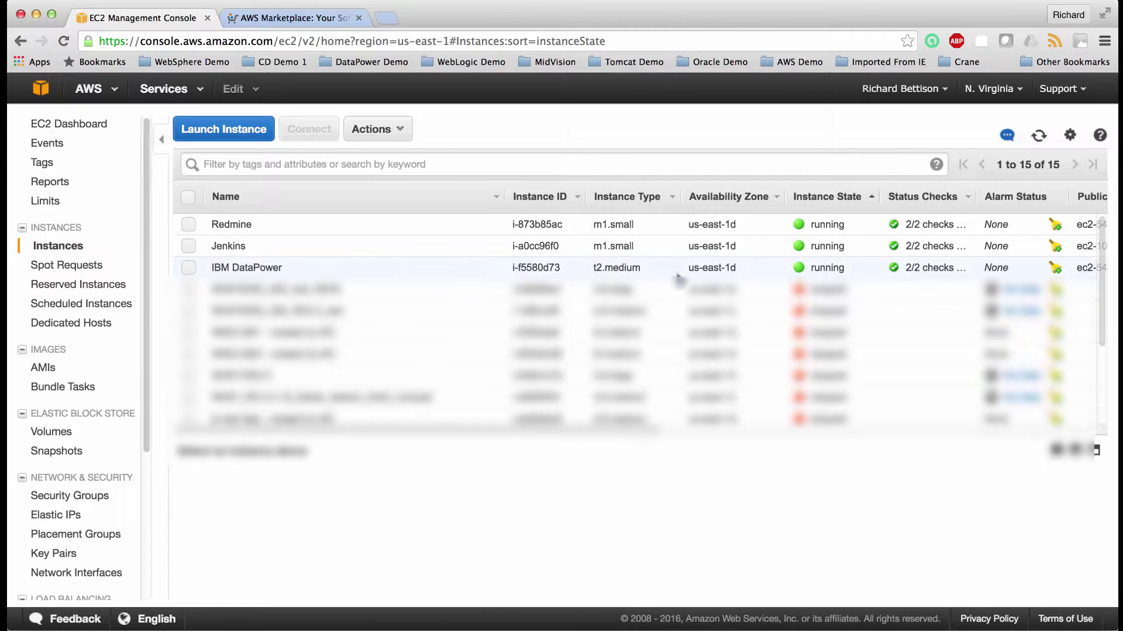
scroll(824, 268, right, 4)
scroll(833, 270, right, 2)
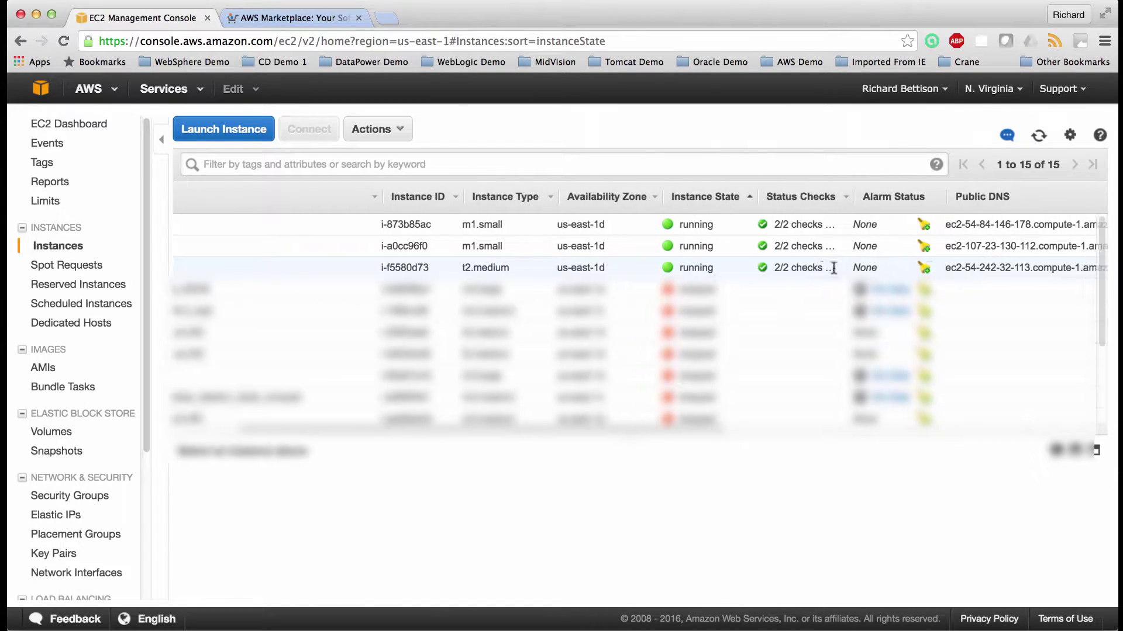
scroll(833, 268, right, 3)
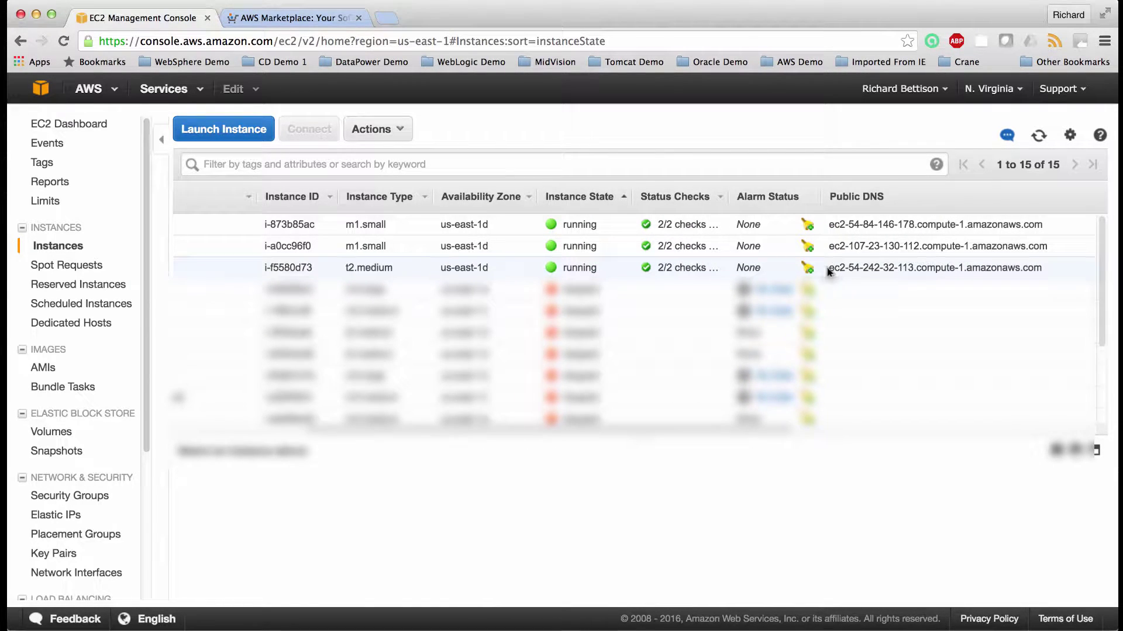
drag(830, 268, 923, 266)
double_click(1000, 267)
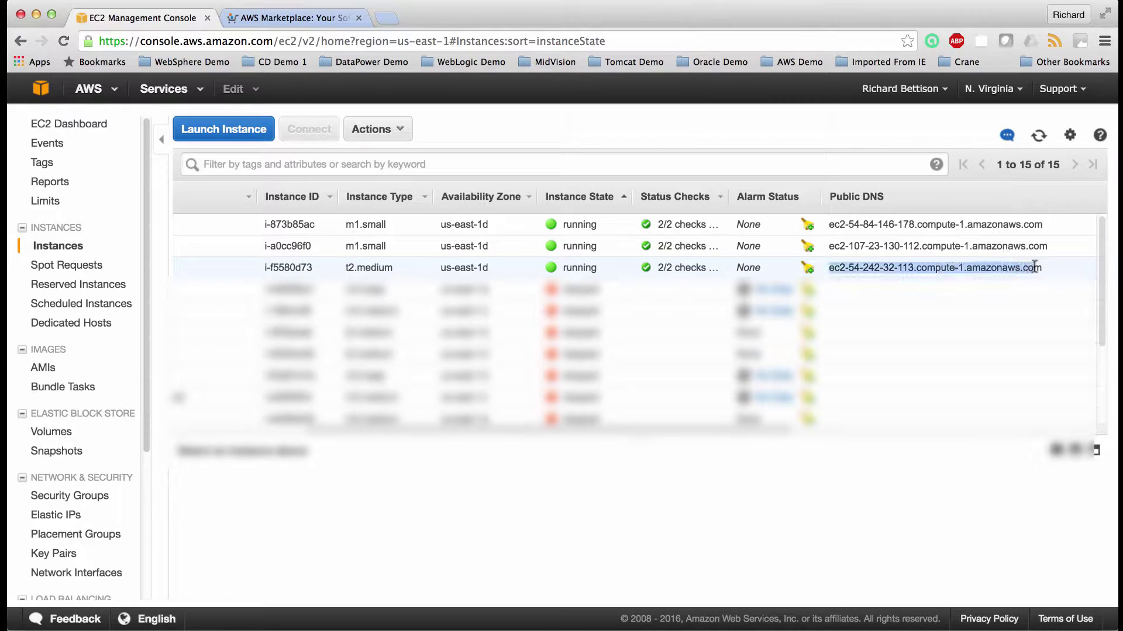
click(1047, 269)
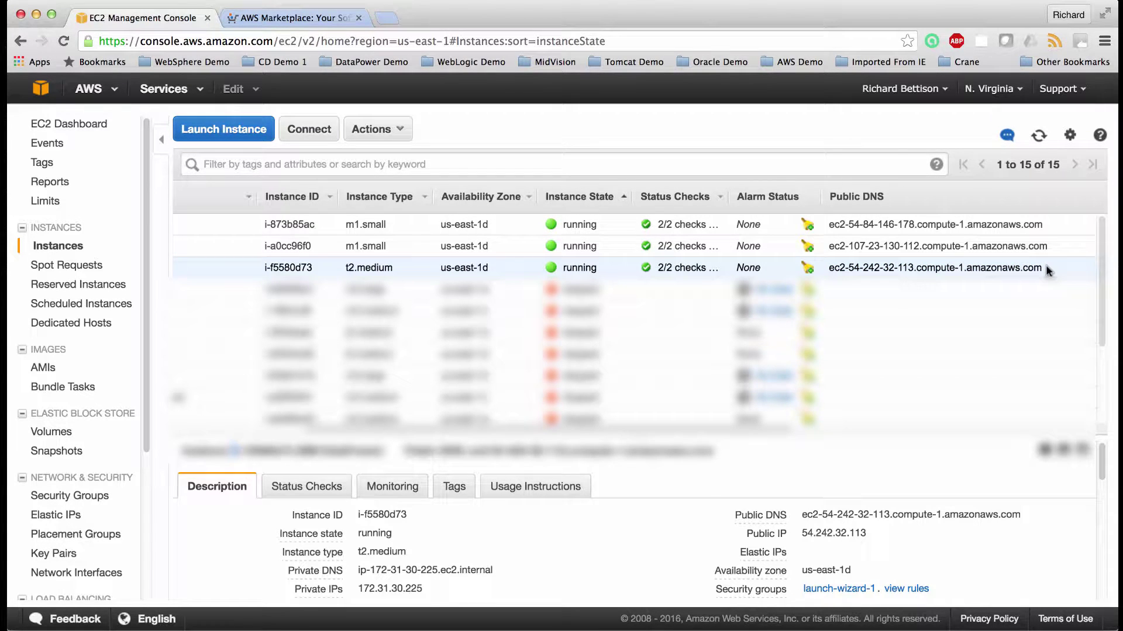
double_click(971, 267)
key(super+c)
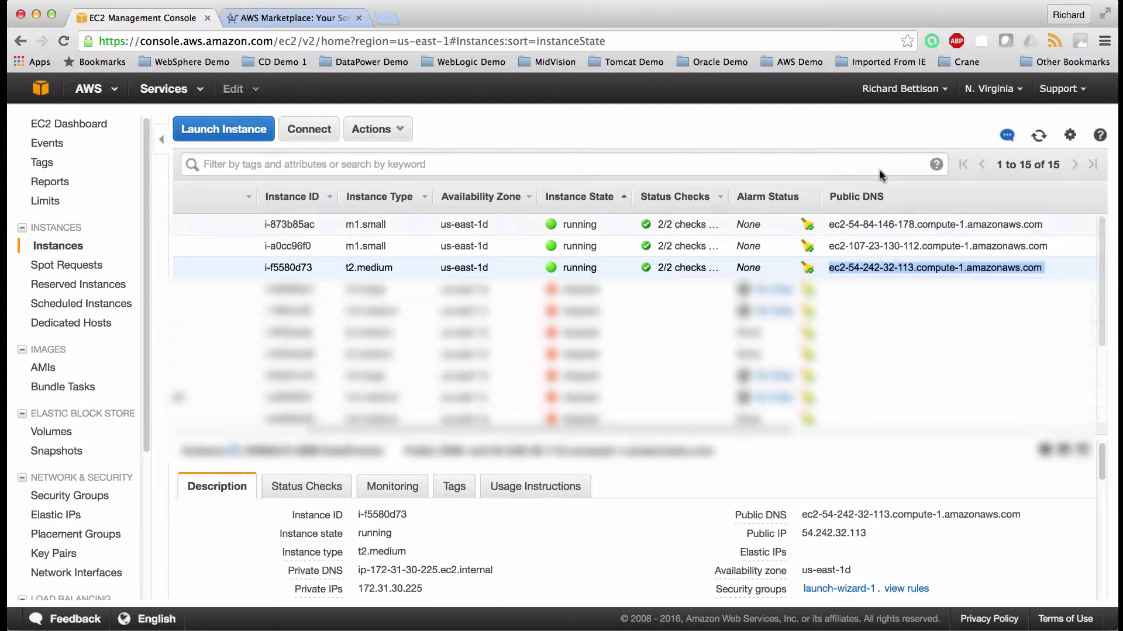
click(388, 18)
text(h)
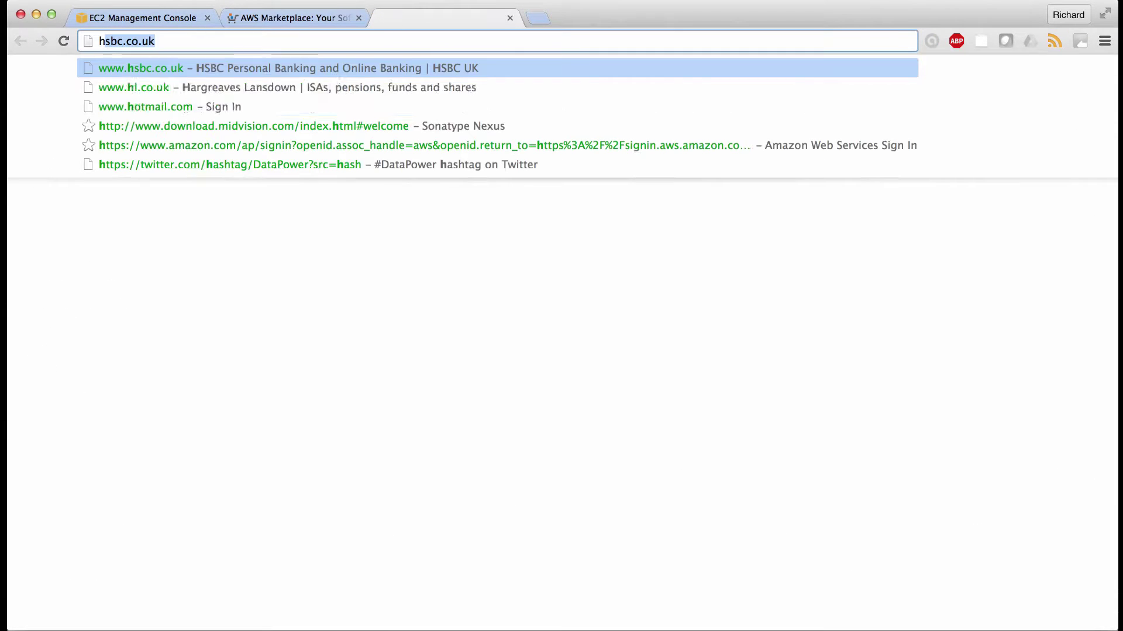
text(ttps:)
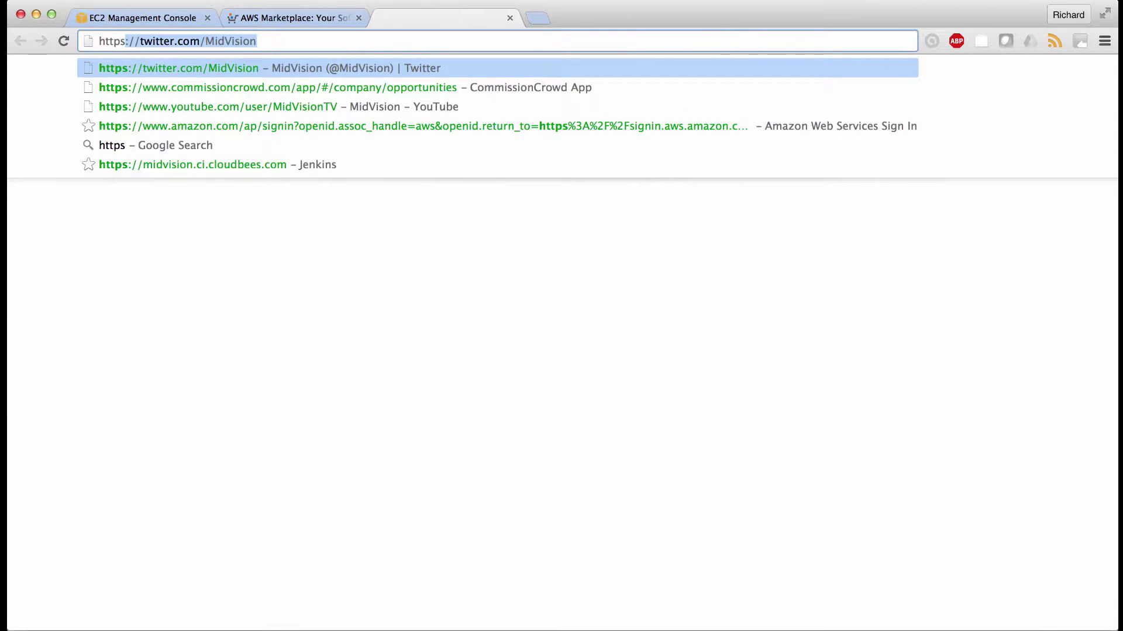
key(super+v)
text(:)
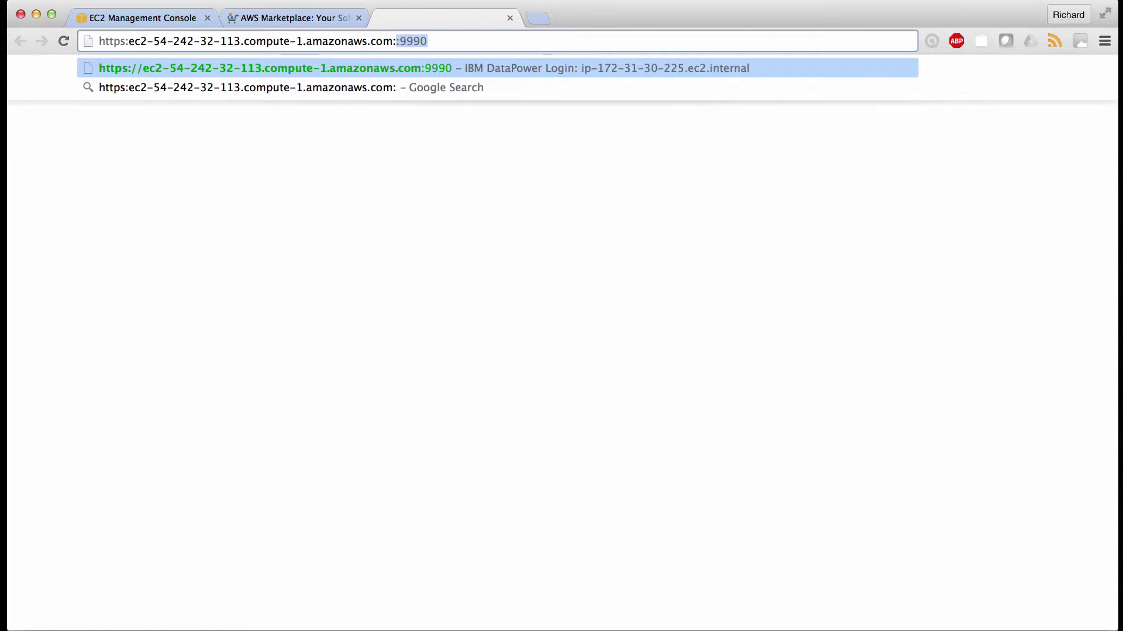
text(9990)
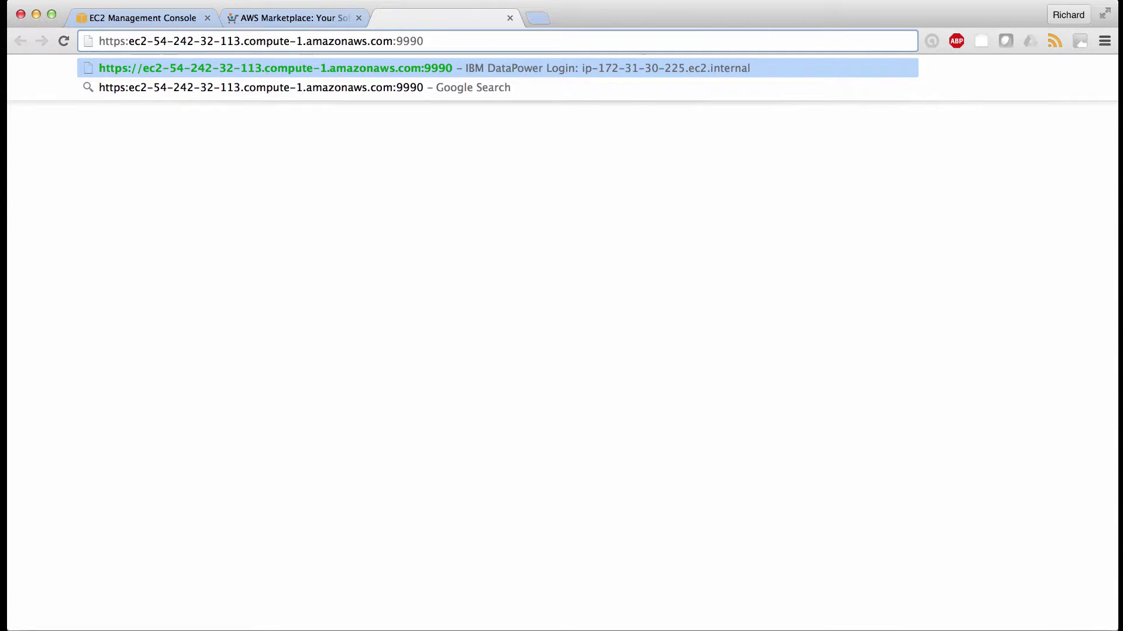
key(Return)
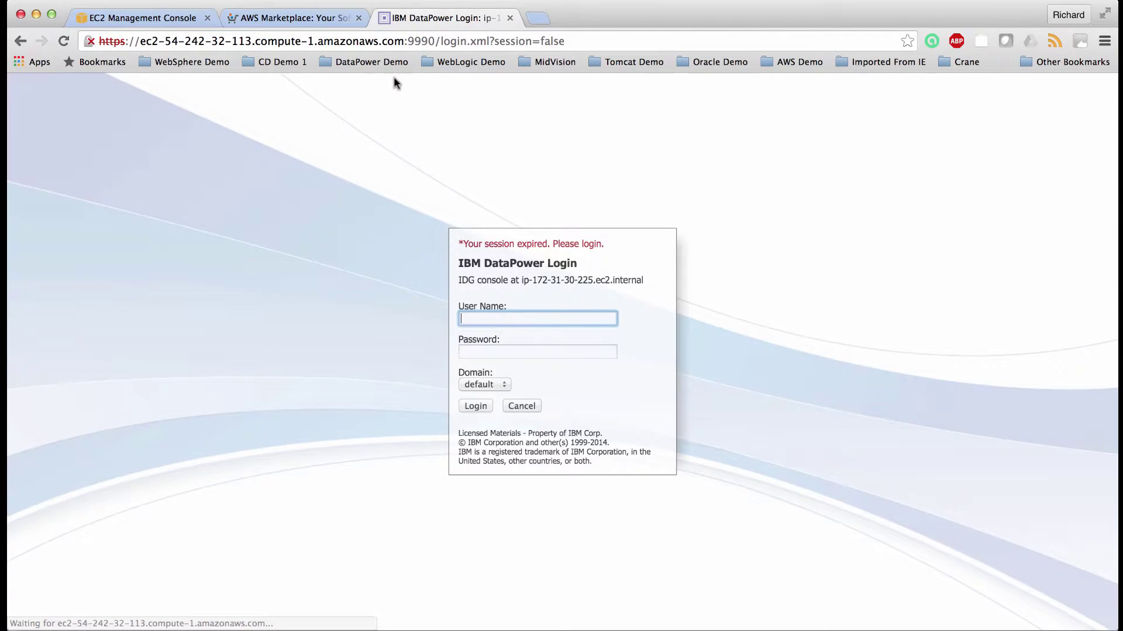
click(492, 318)
text(admin)
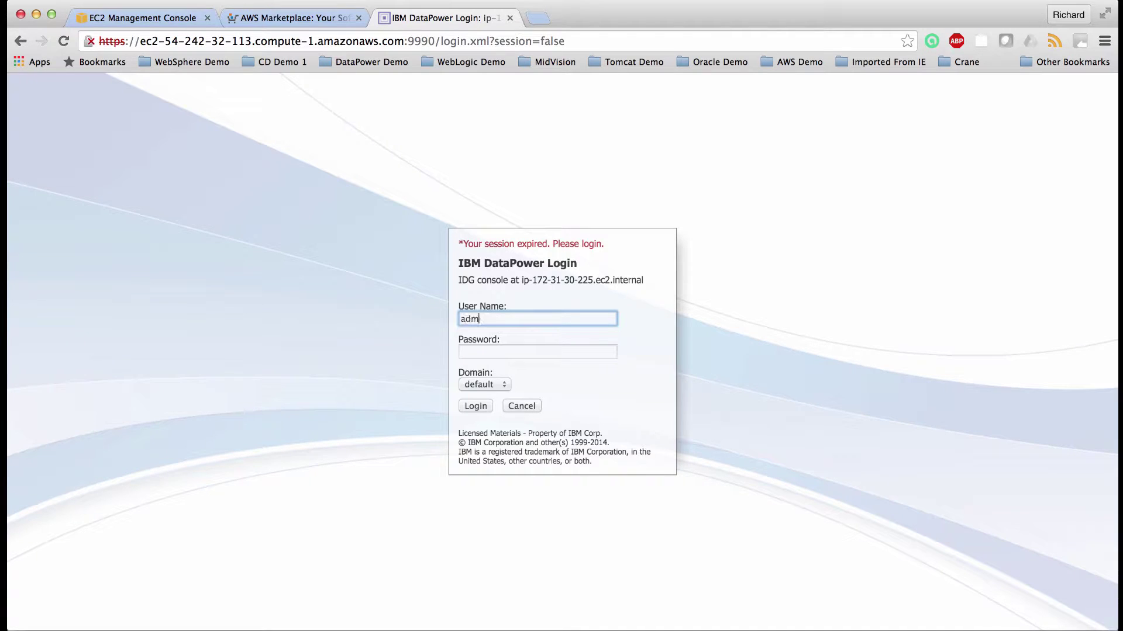
click(492, 351)
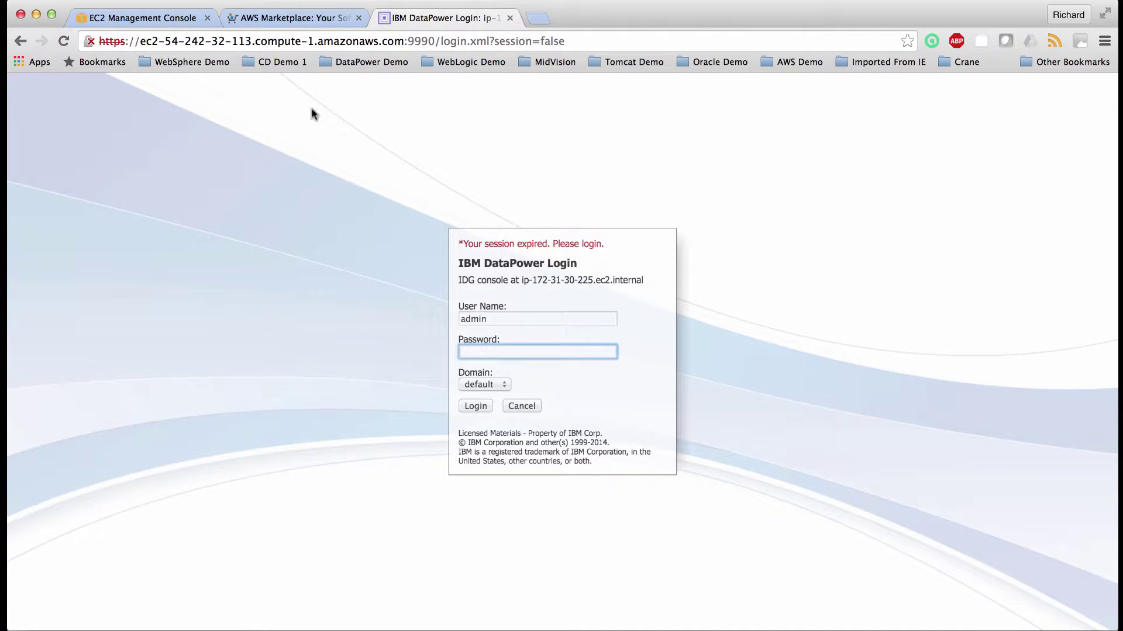
- Copy the DataPower instance ID from EC2 and paste it as the password
click(140, 18)
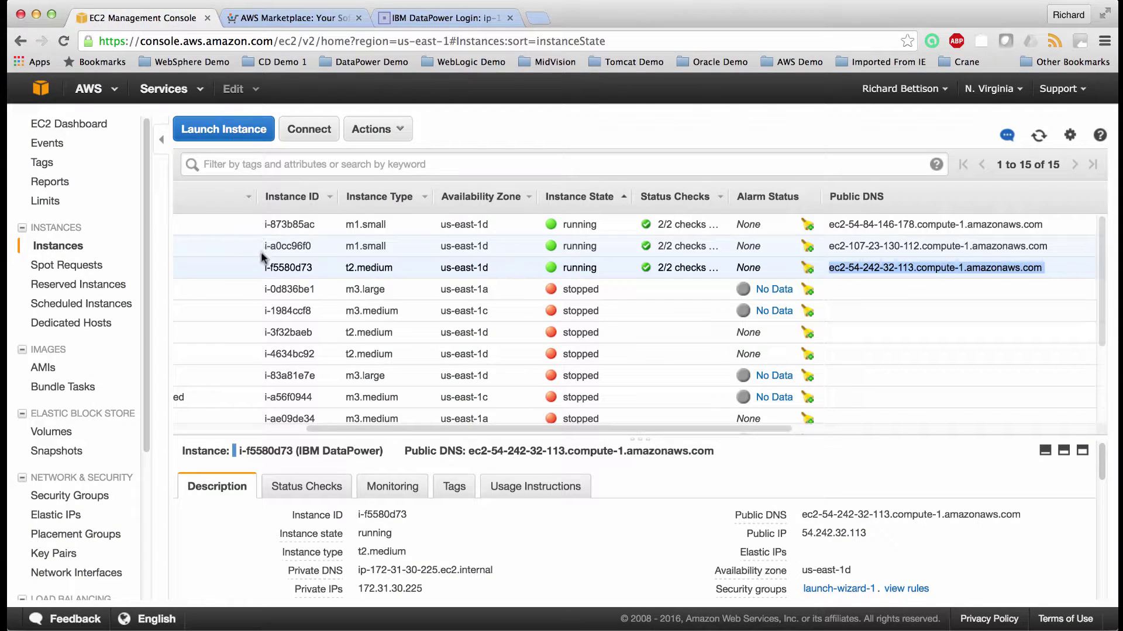
double_click(288, 267)
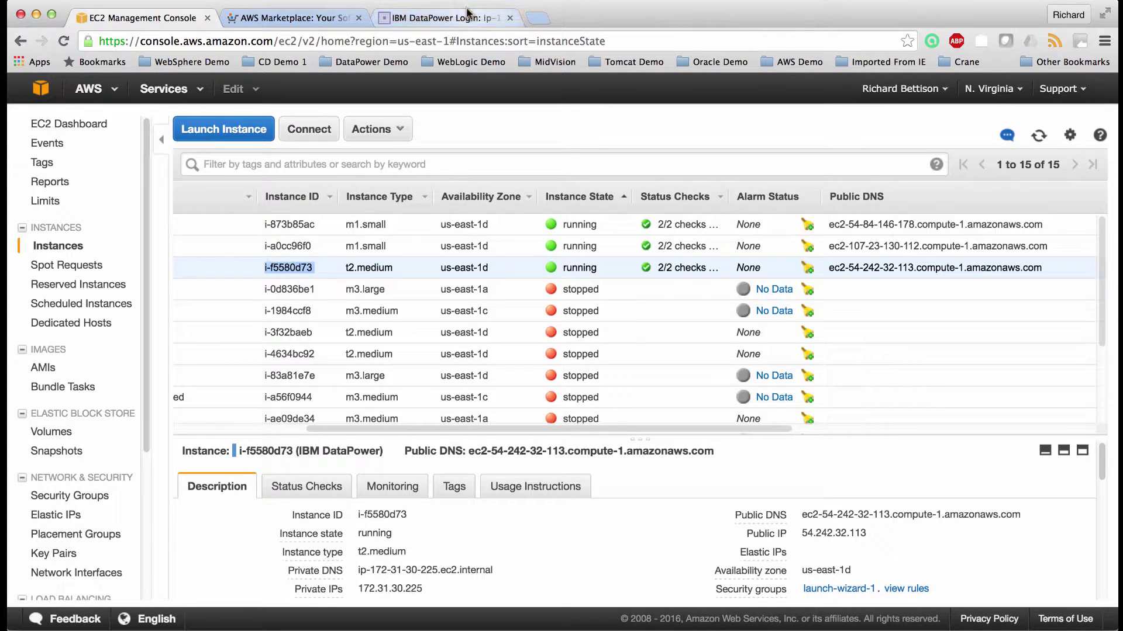
click(445, 18)
key(super+v)
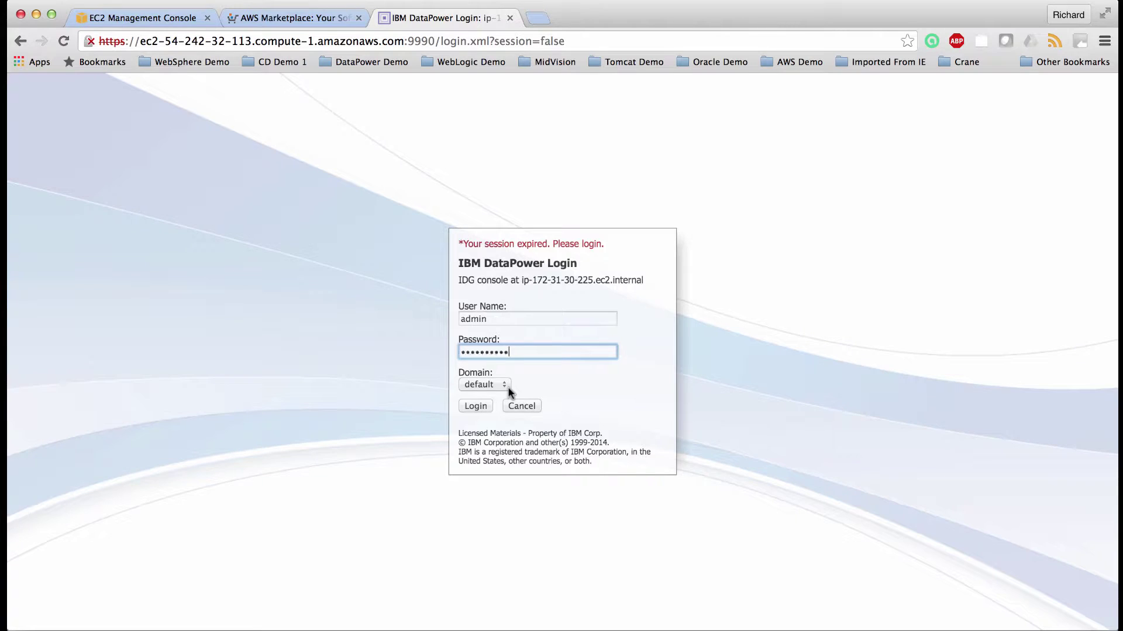
- Submit the admin login to the DataPower Gateway web console
click(476, 406)
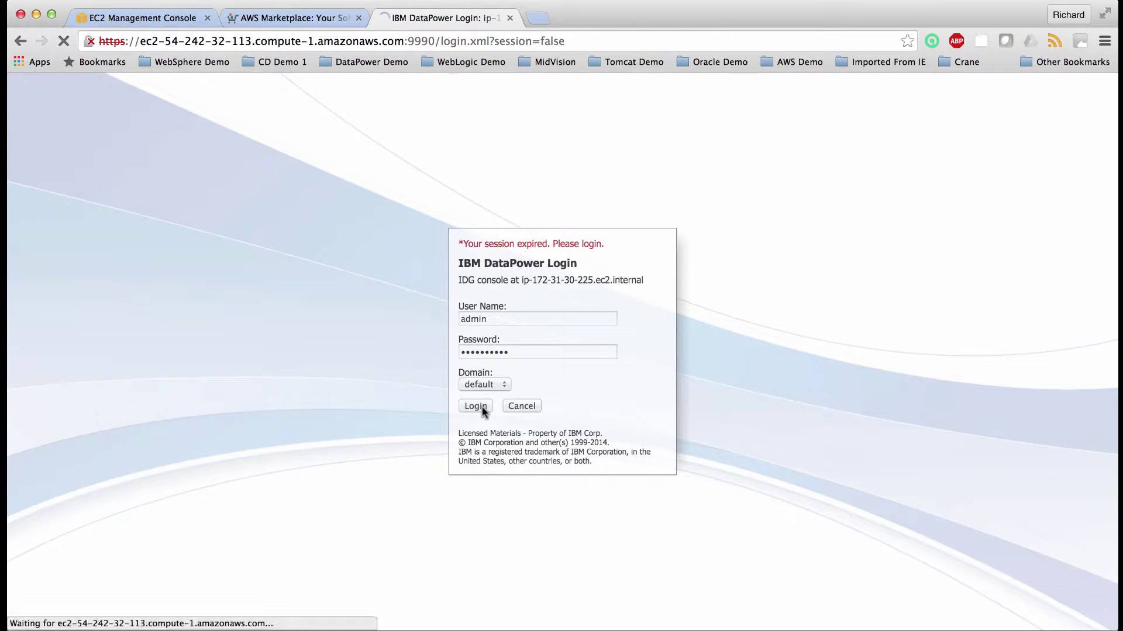